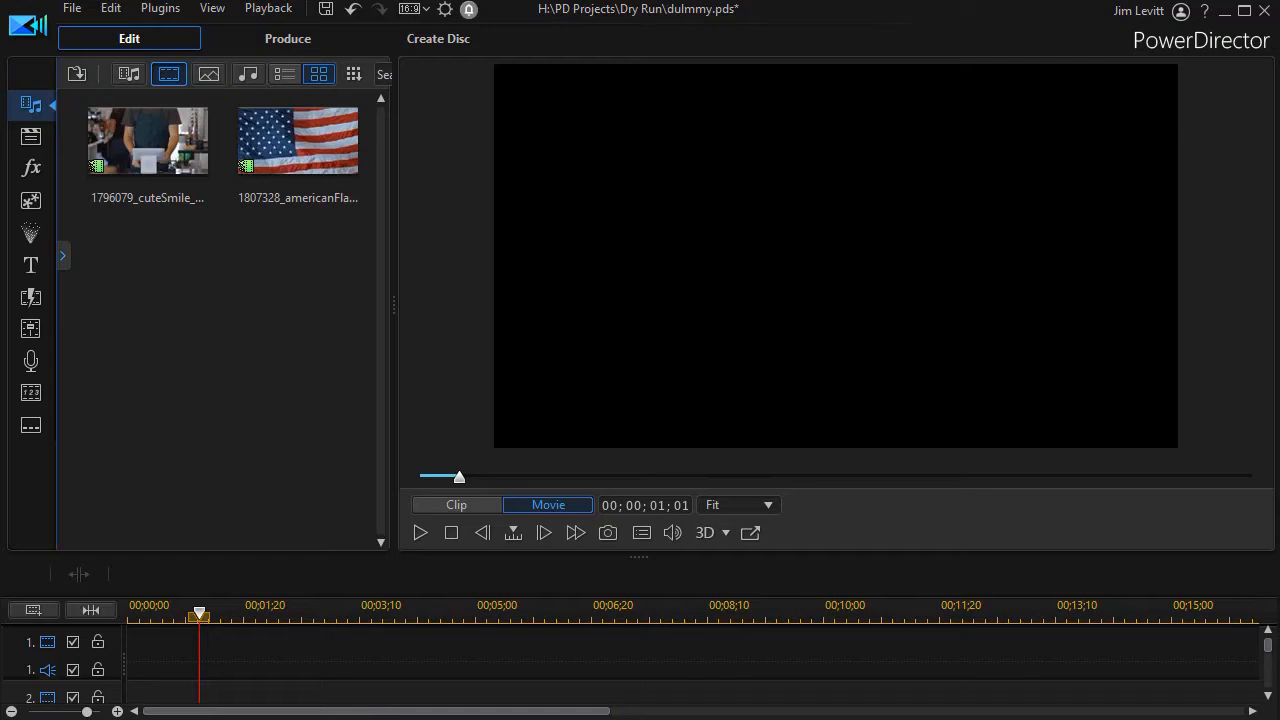
Step: Preview the cuteSmile clip from the media library and scrub to 00;00;06;06
{"action": "left_click", "coordinate": [166, 149]}
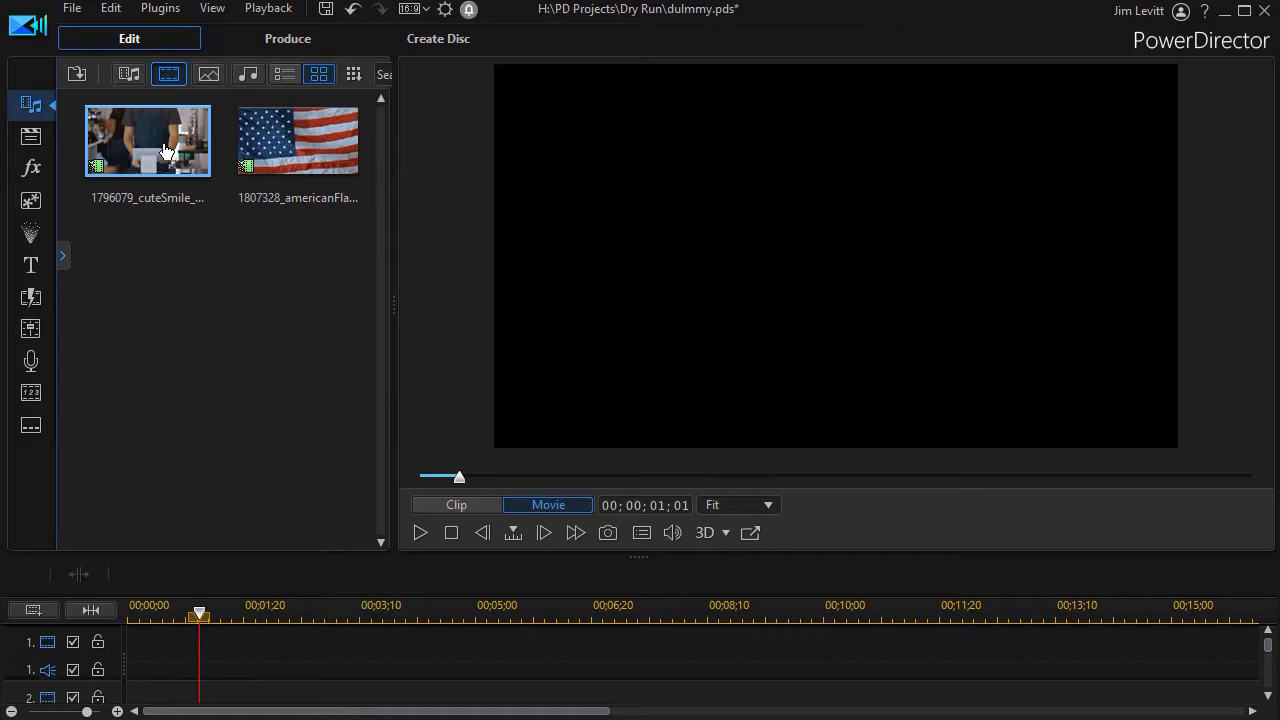
{"action": "left_click", "coordinate": [634, 478]}
{"action": "left_click", "coordinate": [767, 477]}
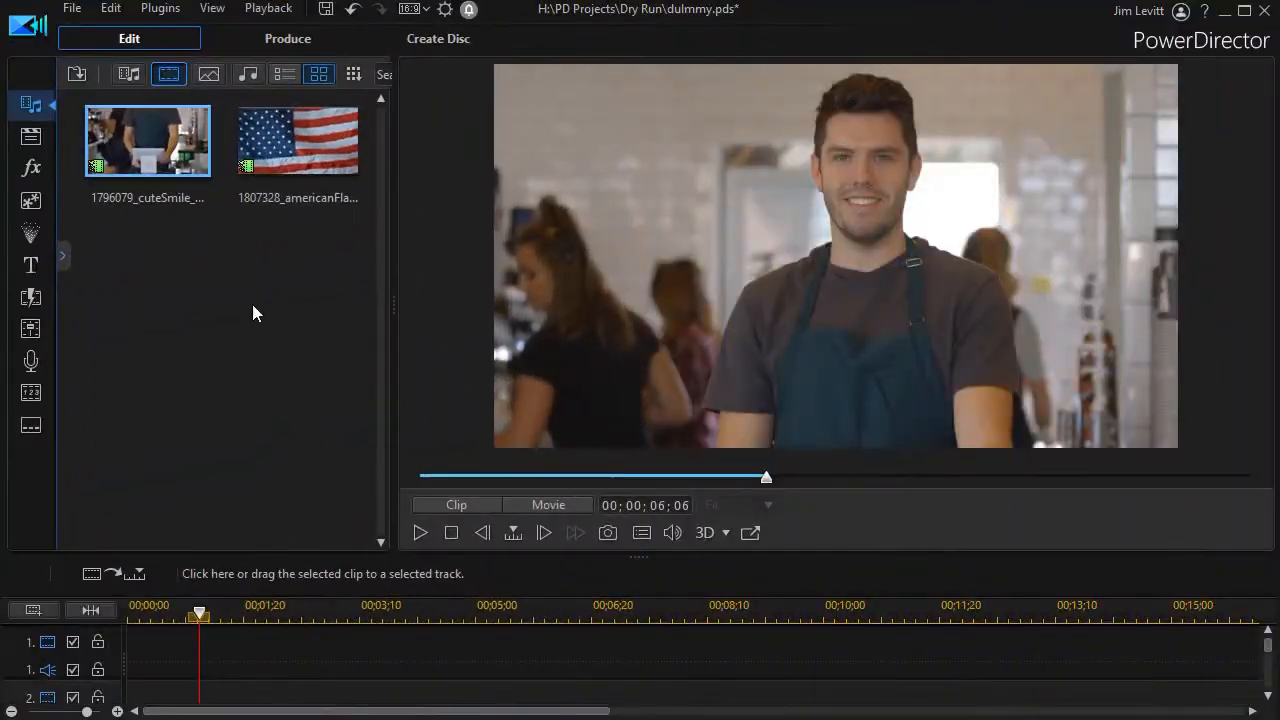
Step: Place the American flag clip at the start of video track 1 and the cuteSmile clip at the start of track 2
{"action": "left_click_drag", "start_coordinate": [295, 140], "coordinate": [120, 658]}
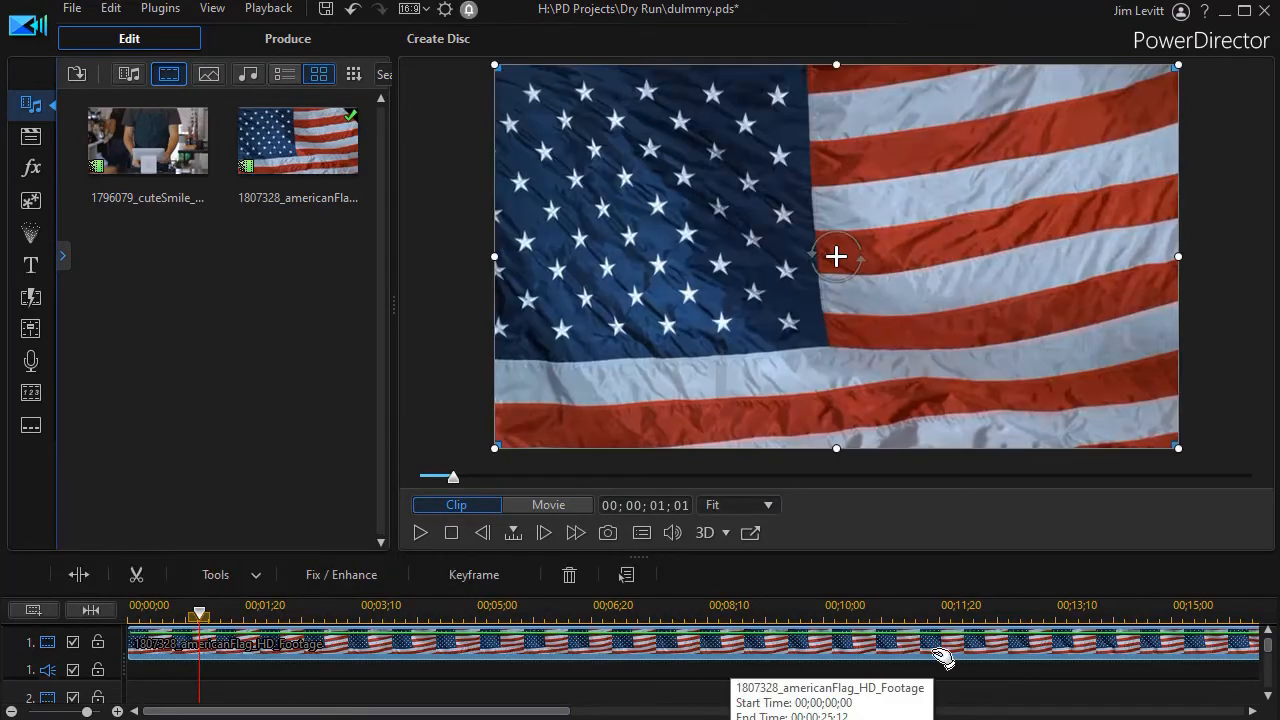
{"action": "left_click", "coordinate": [1268, 696]}
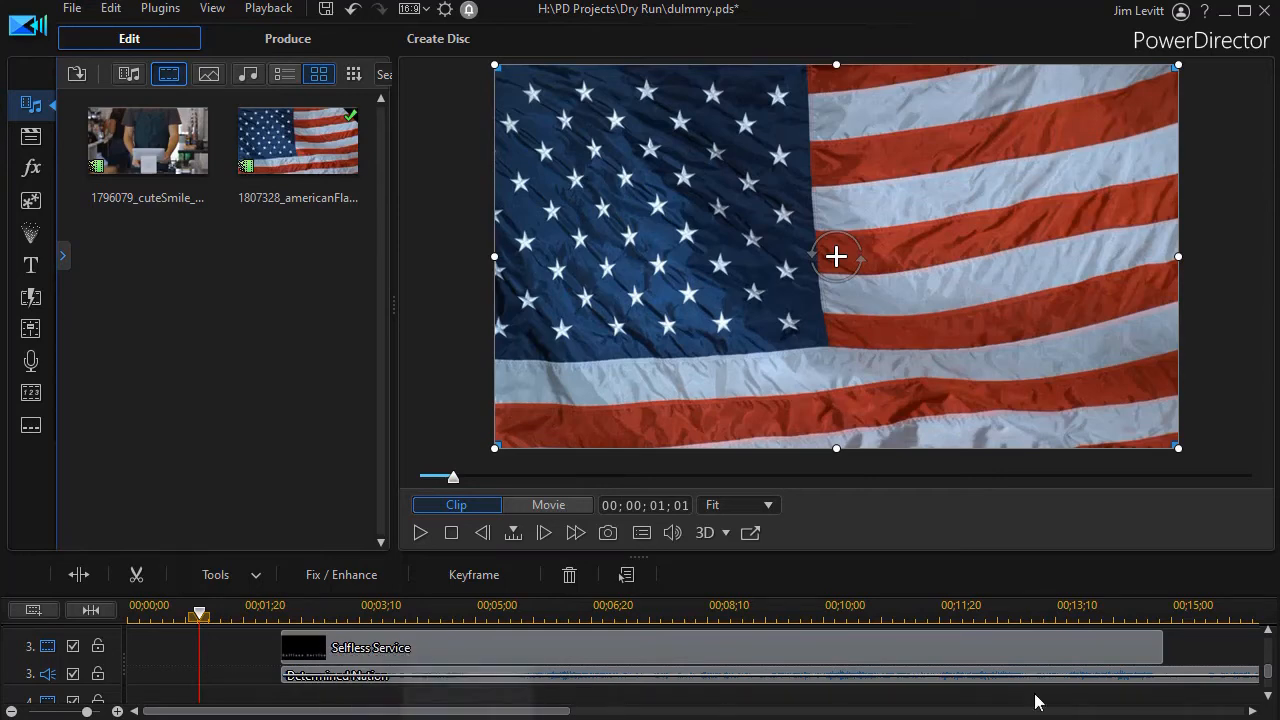
{"action": "left_click", "coordinate": [1269, 634]}
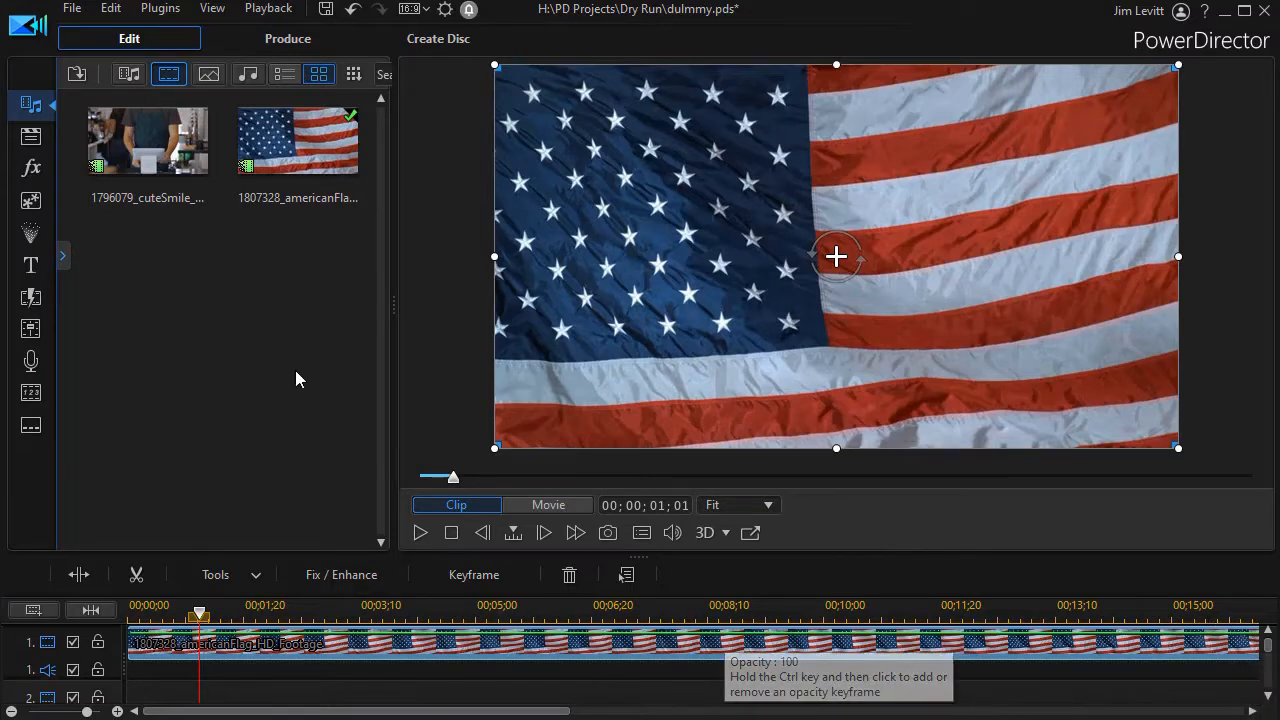
{"action": "left_click_drag", "start_coordinate": [140, 140], "coordinate": [101, 665]}
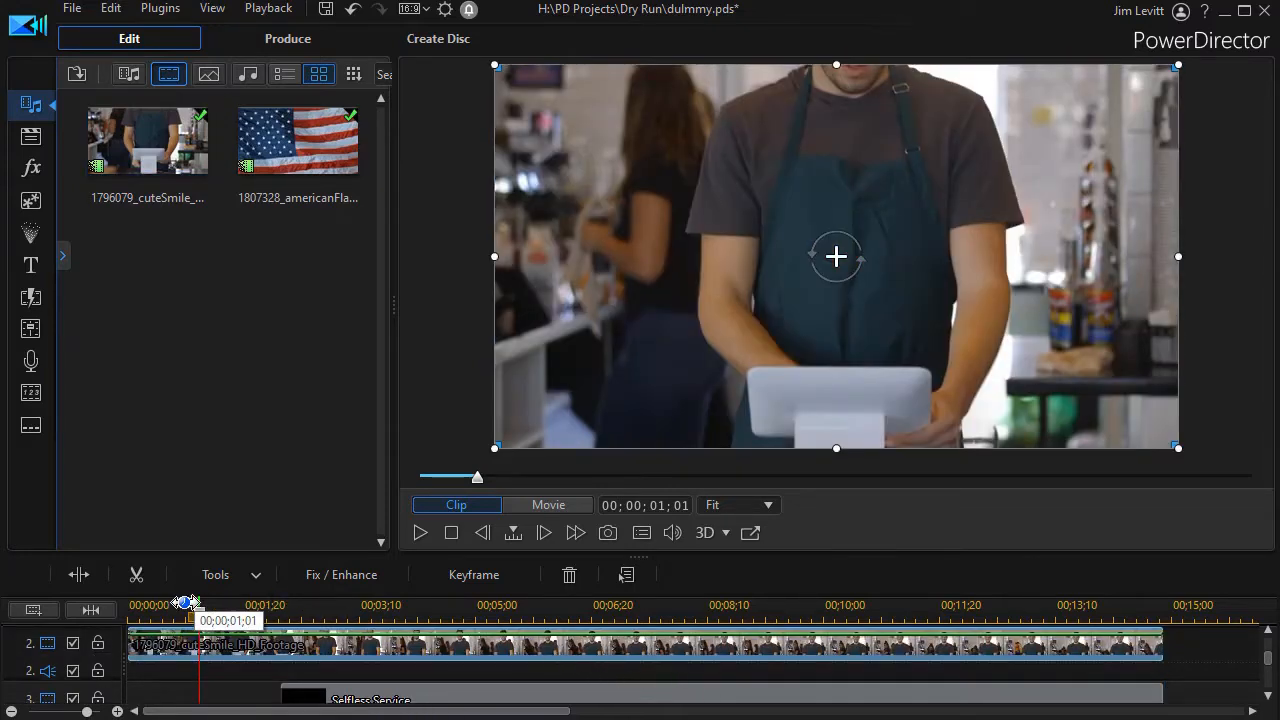
Step: Position the timeline at 00;00;06;24 and open the cuteSmile clip in the Mask Designer
{"action": "left_click_drag", "start_coordinate": [200, 614], "coordinate": [578, 614]}
{"action": "left_click", "coordinate": [583, 635]}
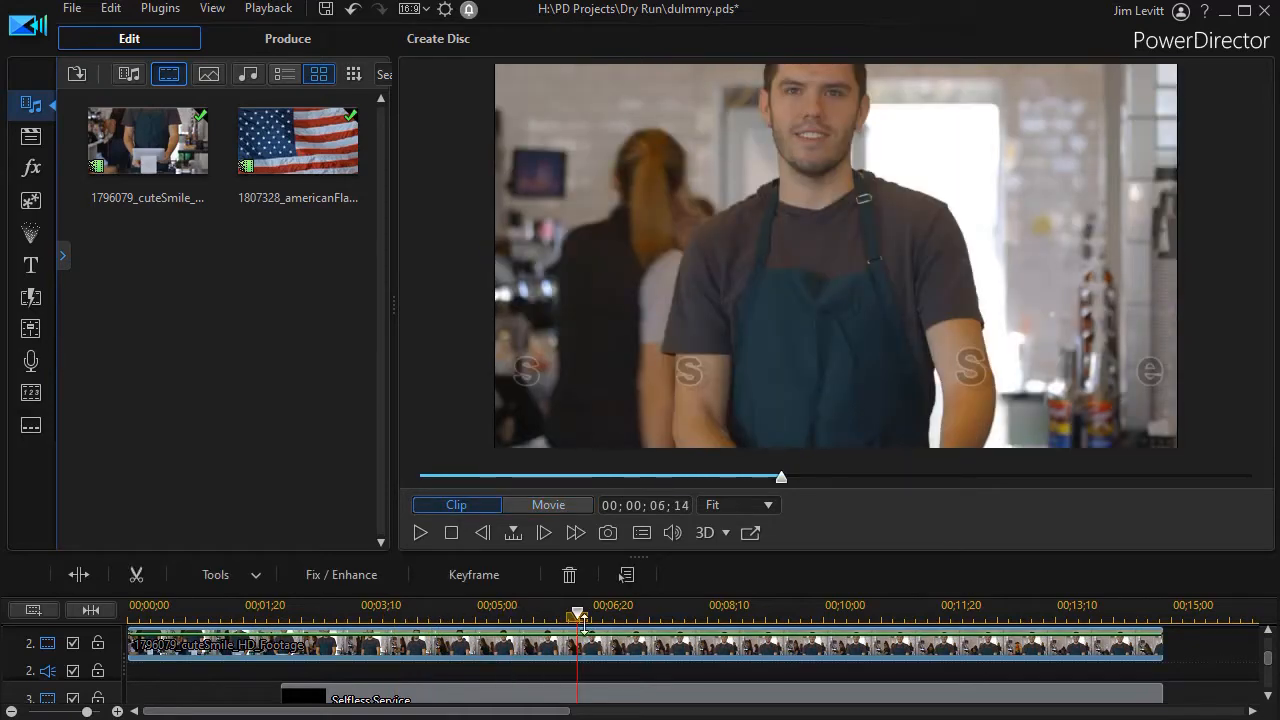
{"action": "left_click_drag", "start_coordinate": [580, 614], "coordinate": [601, 613]}
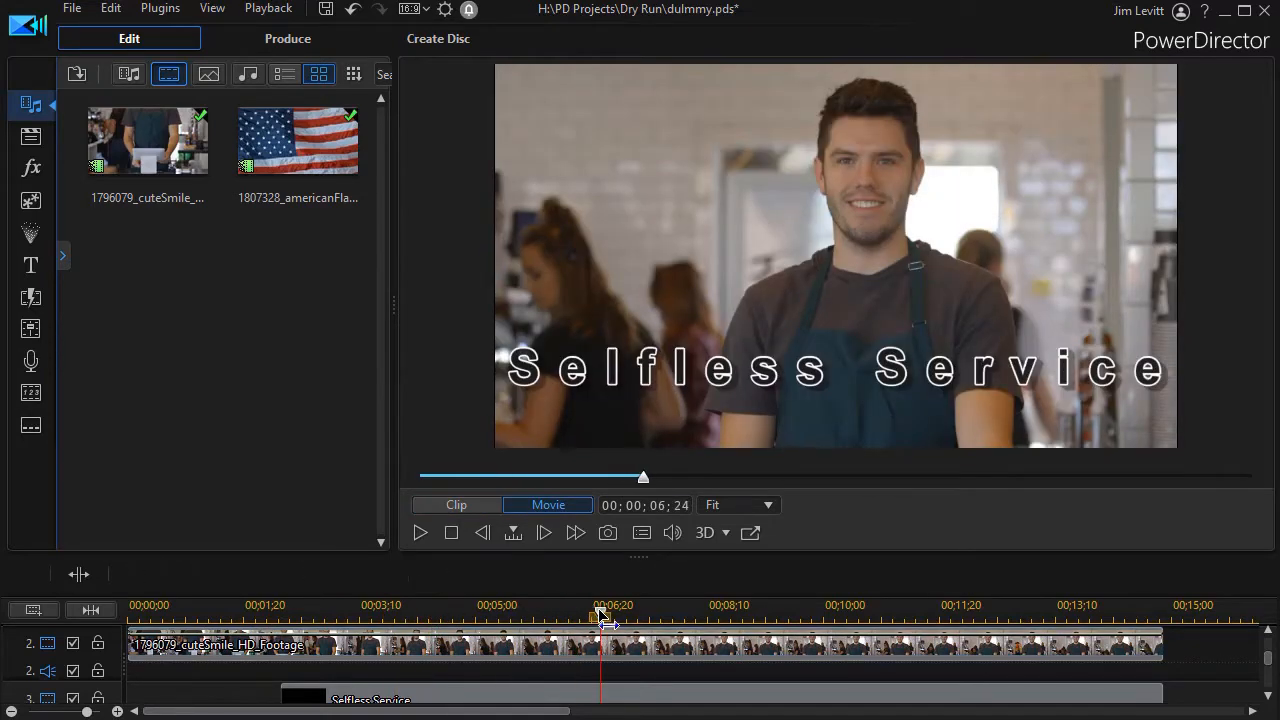
{"action": "left_click", "coordinate": [601, 613]}
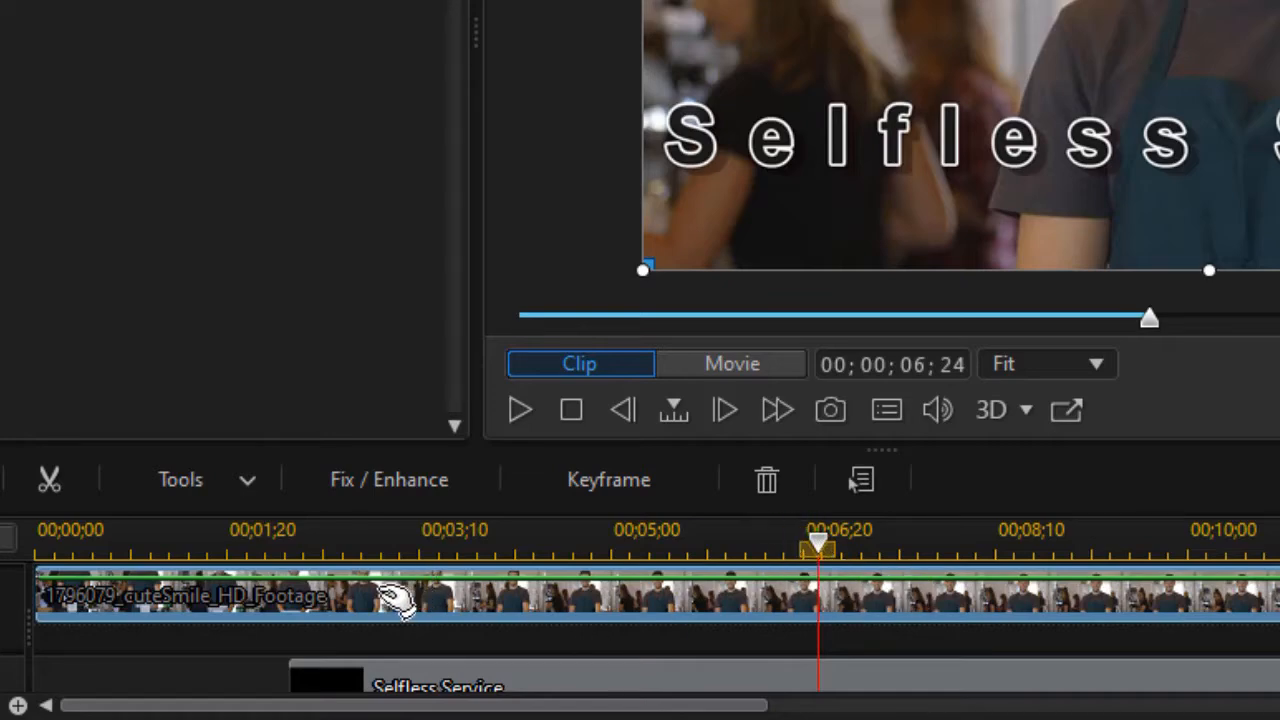
{"action": "left_click", "coordinate": [244, 486]}
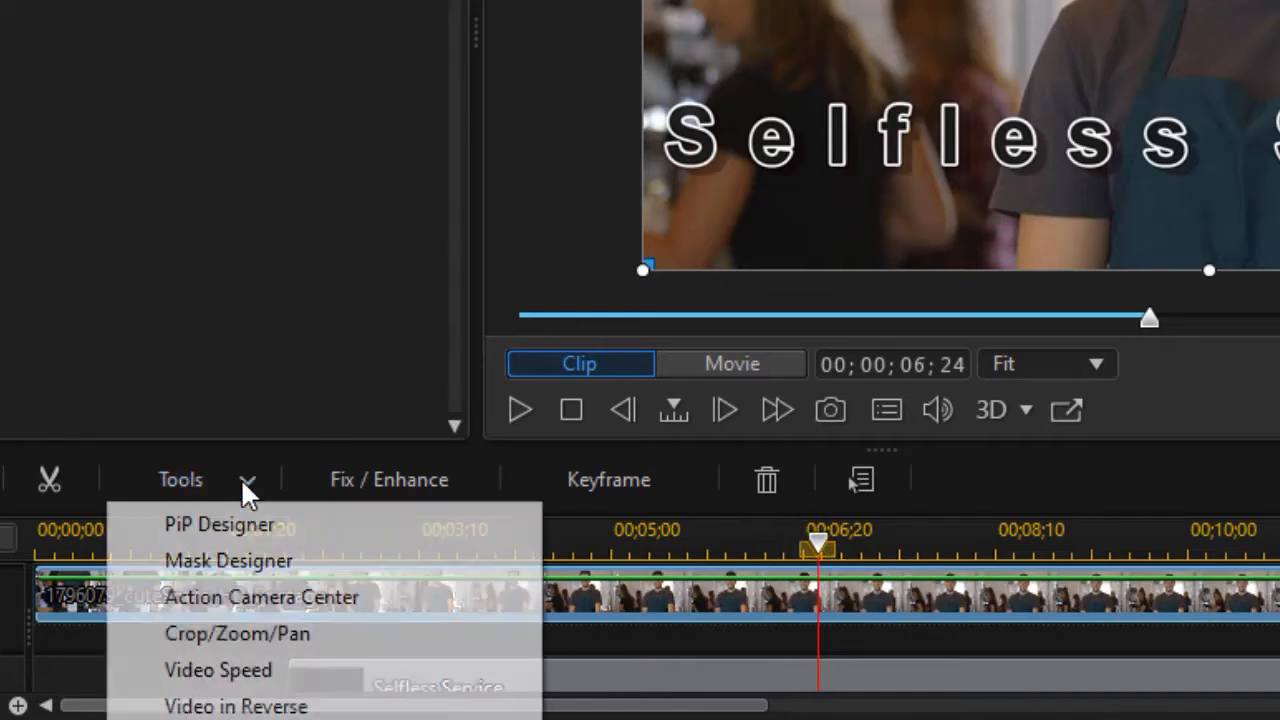
{"action": "left_click", "coordinate": [318, 559]}
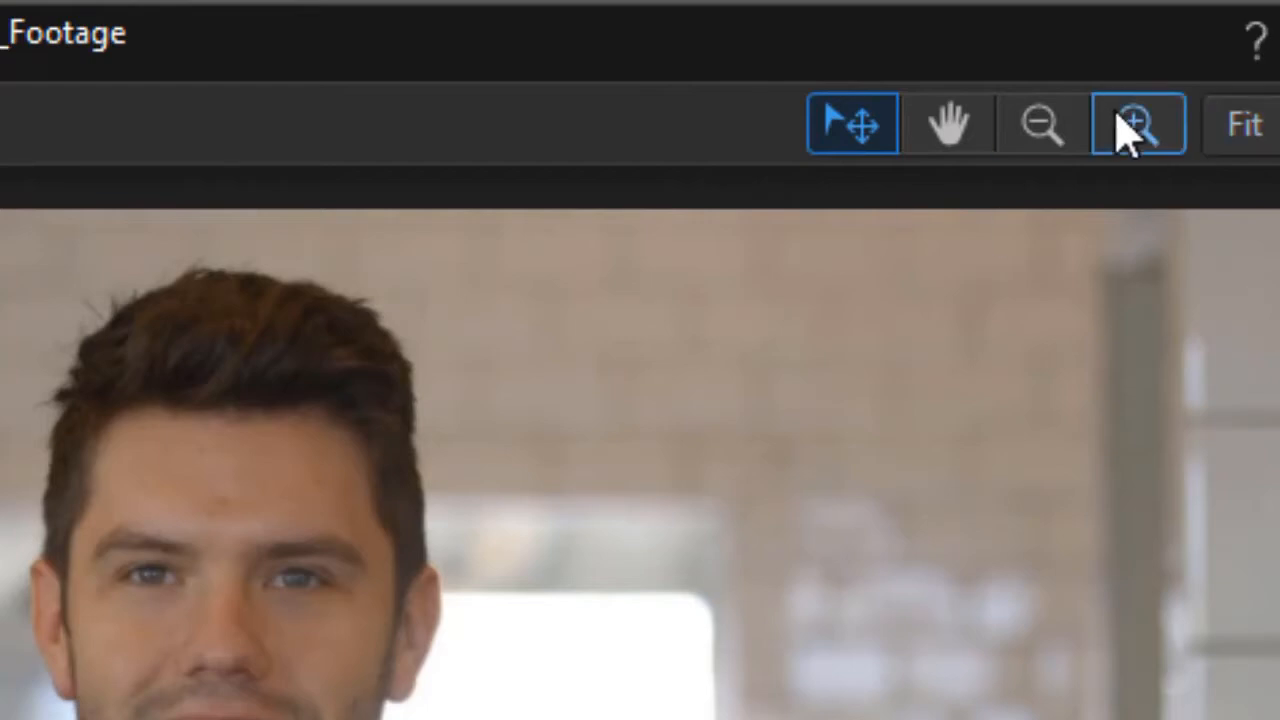
Step: Start a custom selection mask with the man's head enlarged to 355% and only the selected track shown
{"action": "left_click", "coordinate": [1158, 148]}
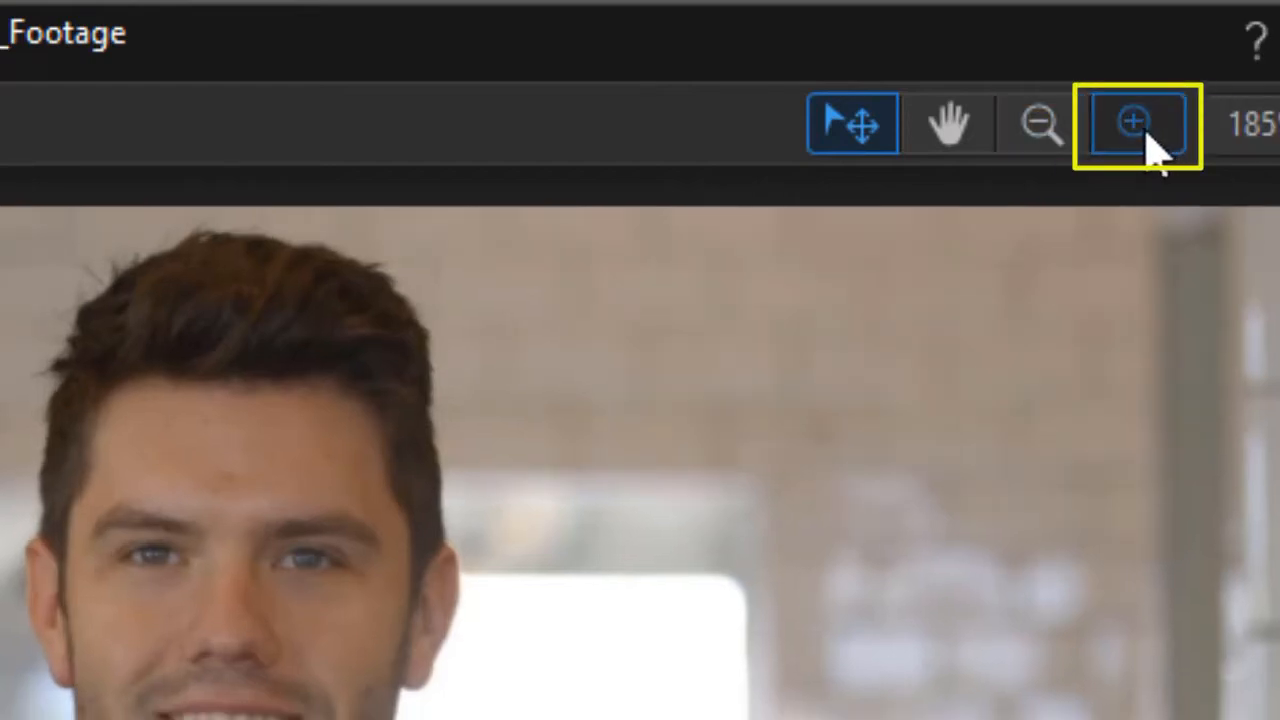
{"action": "left_click", "coordinate": [1150, 146]}
{"action": "left_click", "coordinate": [1145, 145]}
{"action": "left_click", "coordinate": [1138, 130]}
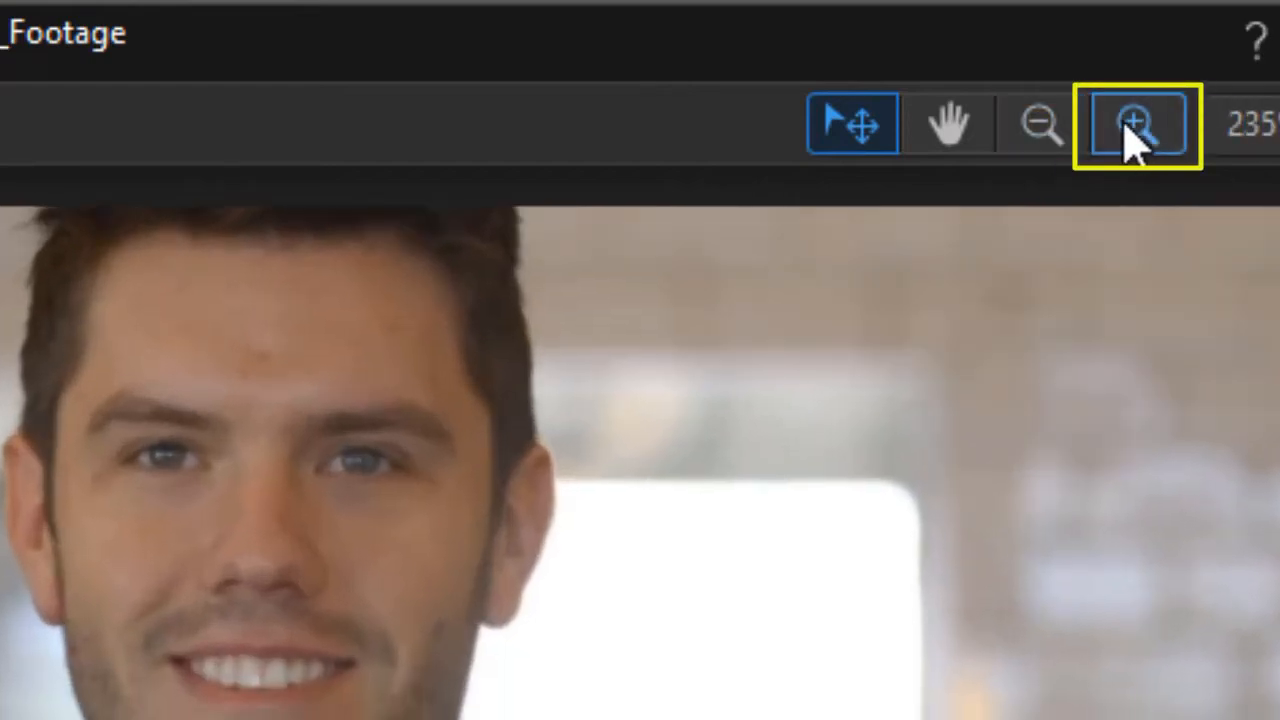
{"action": "left_click", "coordinate": [1136, 130]}
{"action": "left_click", "coordinate": [1135, 130]}
{"action": "left_click", "coordinate": [1135, 128]}
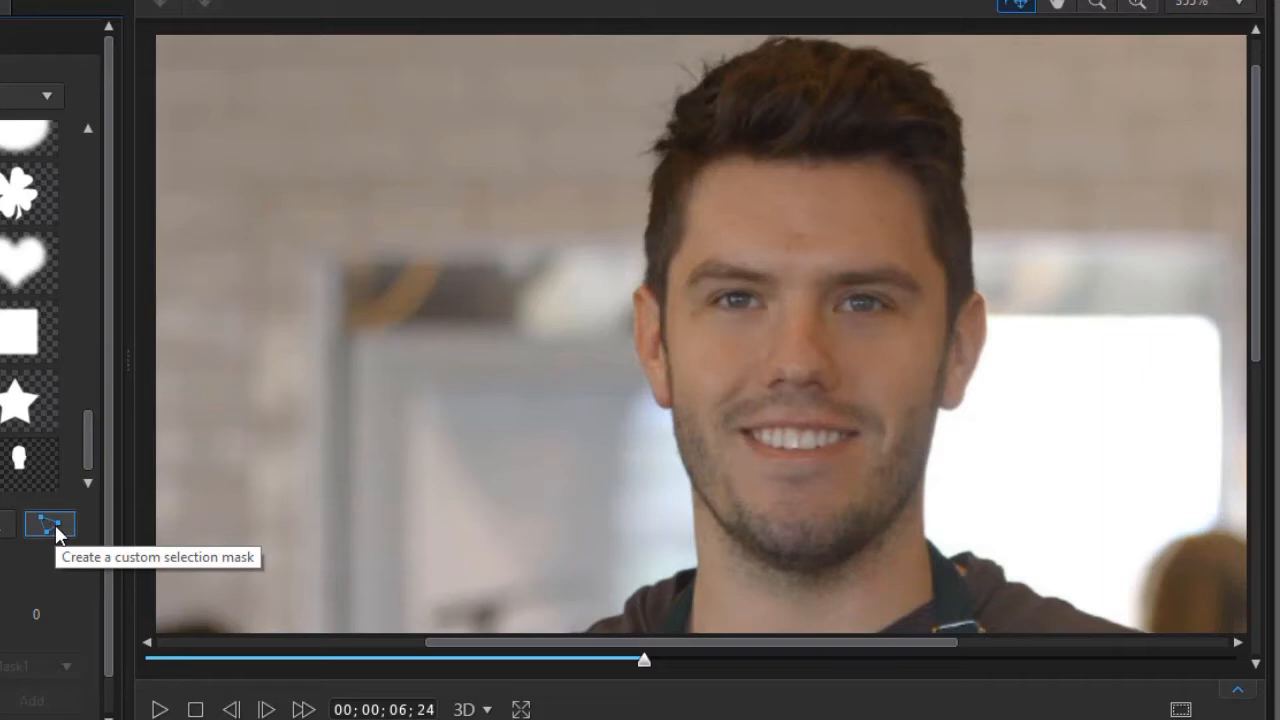
{"action": "left_click", "coordinate": [55, 527]}
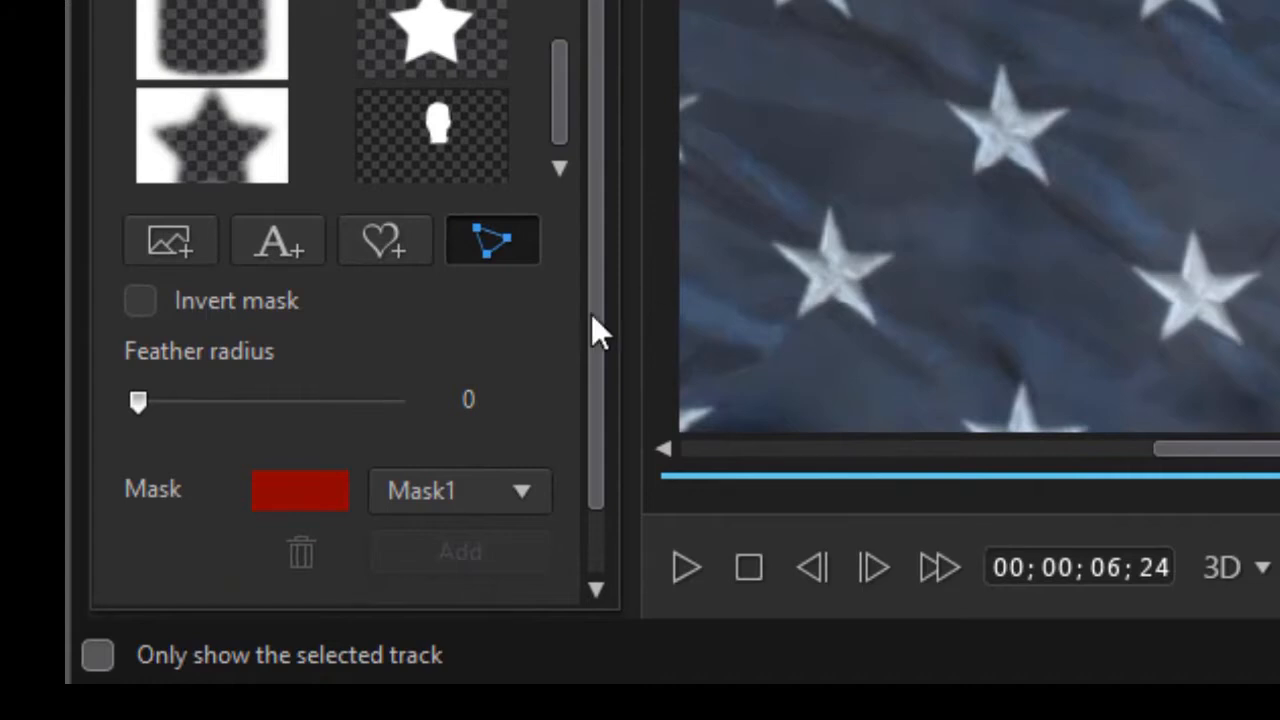
{"action": "left_click", "coordinate": [100, 660]}
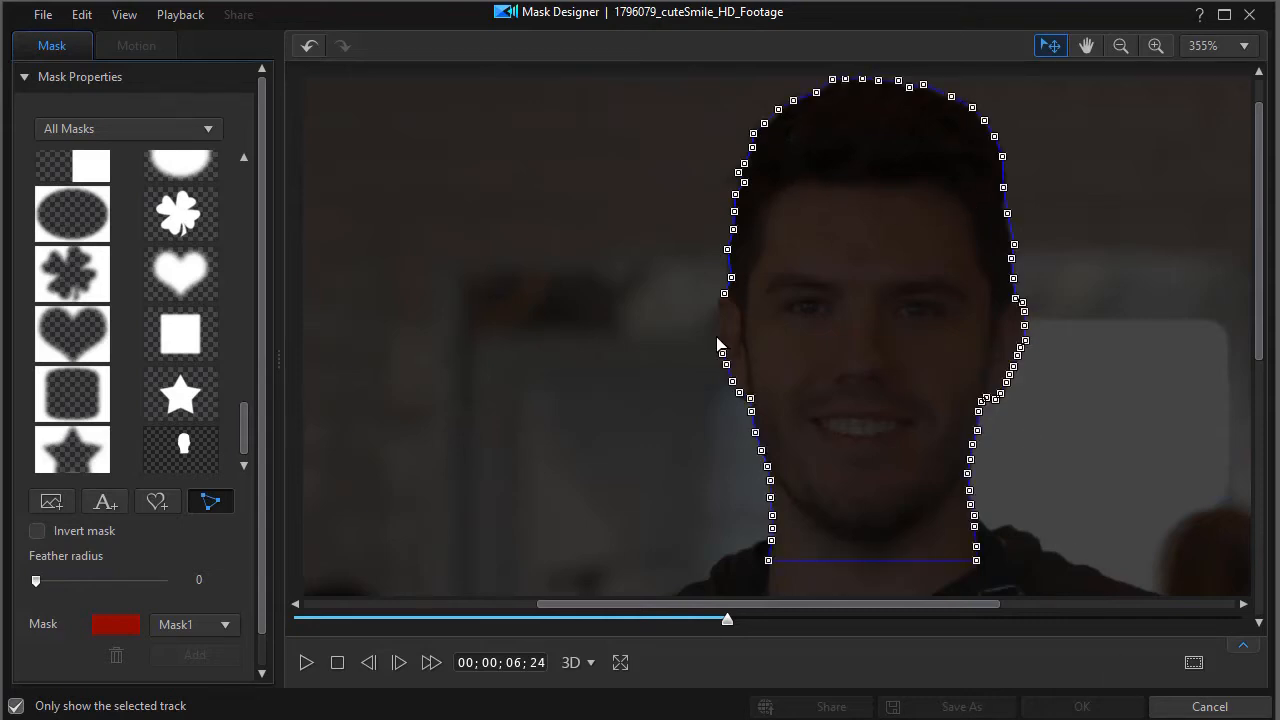
Step: Finish tracing the mask's outline along the ear on the left of the image and close the selection
{"action": "left_click", "coordinate": [721, 353]}
{"action": "left_click", "coordinate": [718, 340]}
{"action": "left_click", "coordinate": [717, 324]}
{"action": "left_click", "coordinate": [717, 311]}
{"action": "left_click", "coordinate": [725, 294]}
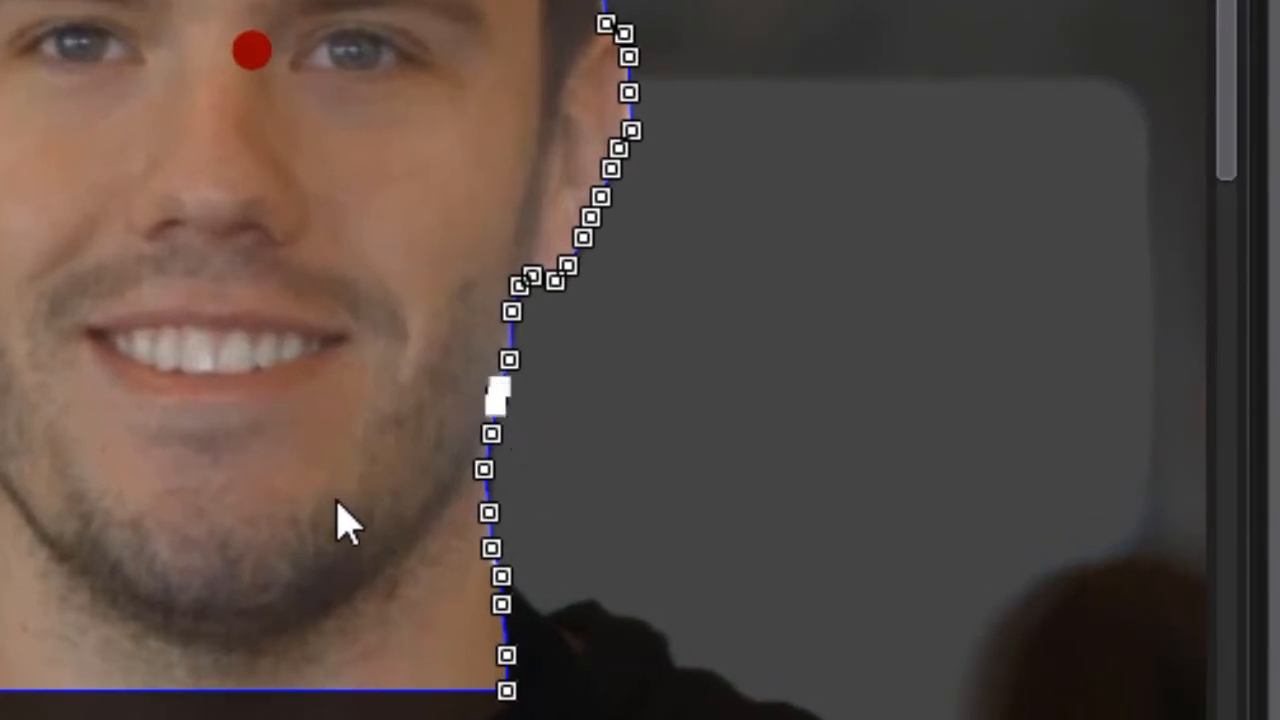
Step: Try pulling a mask node outward from the jaw line and bending the adjoining edges with its curve handles
{"action": "left_click", "coordinate": [484, 469]}
{"action": "left_click_drag", "start_coordinate": [500, 402], "coordinate": [1011, 429]}
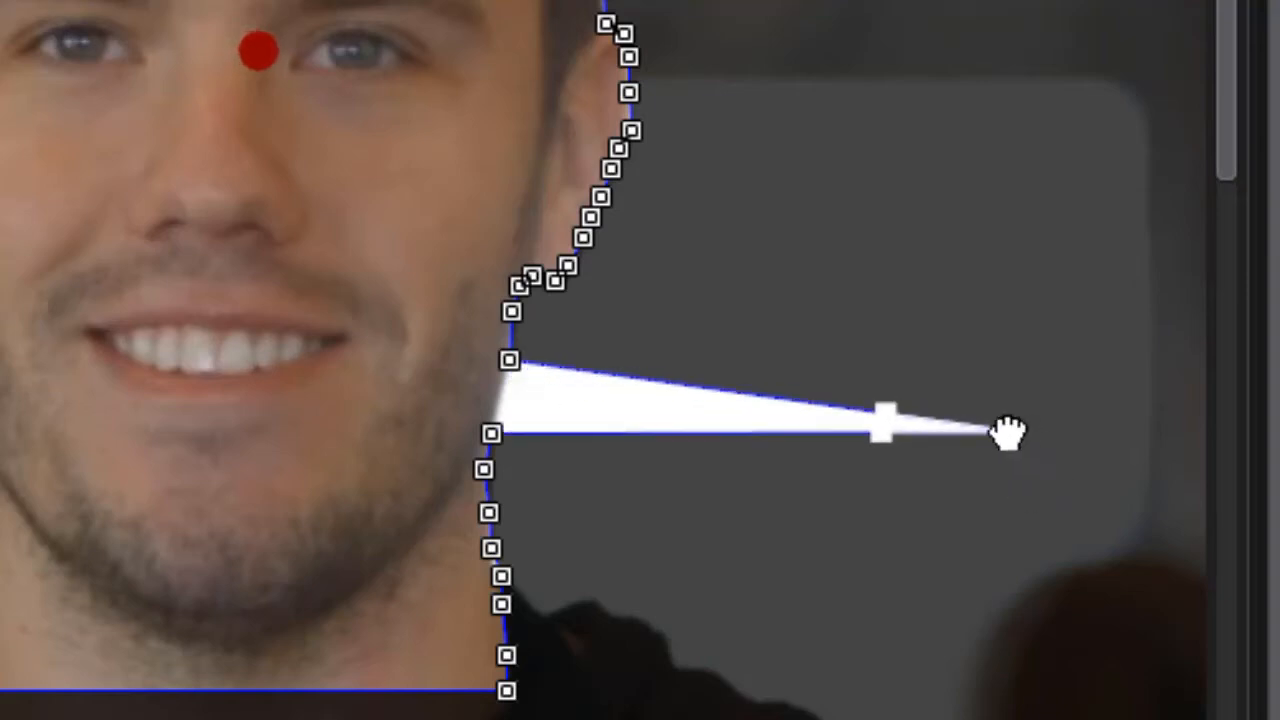
{"action": "left_click_drag", "start_coordinate": [889, 409], "coordinate": [981, 200]}
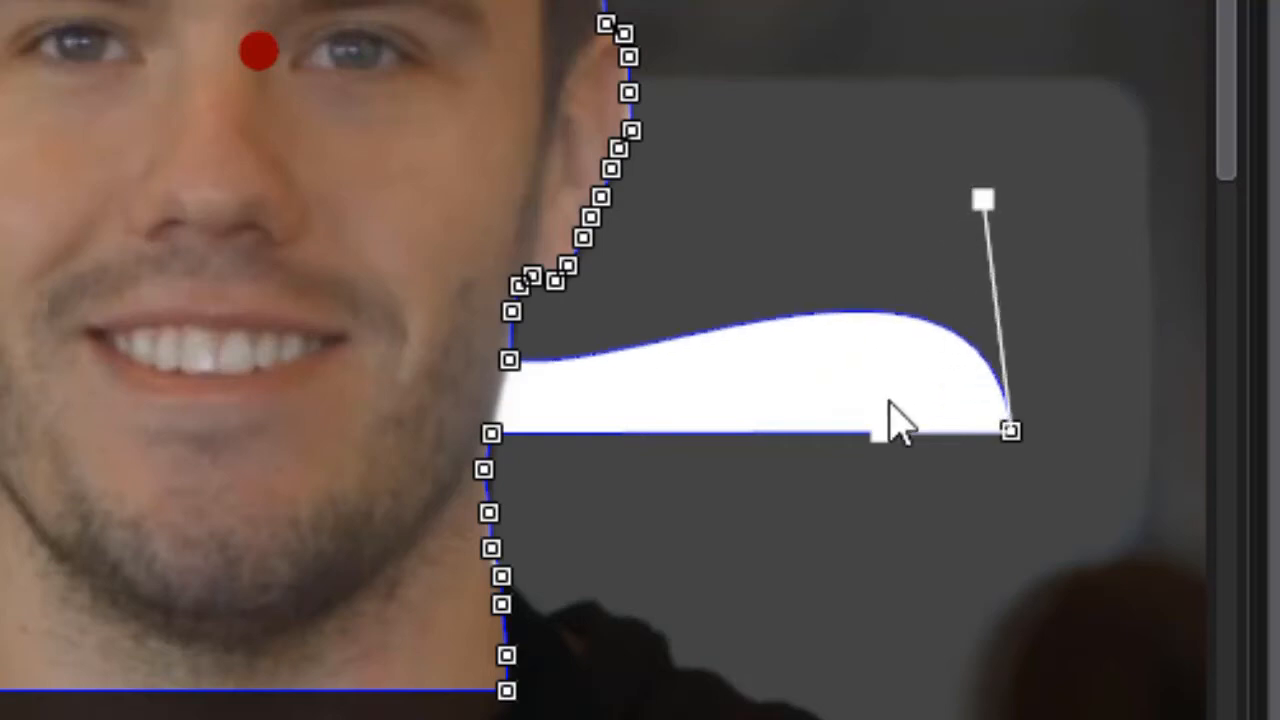
{"action": "left_click", "coordinate": [877, 437]}
{"action": "left_click_drag", "start_coordinate": [888, 494], "coordinate": [977, 594]}
{"action": "left_click_drag", "start_coordinate": [889, 569], "coordinate": [1028, 714]}
{"action": "left_click", "coordinate": [1013, 614]}
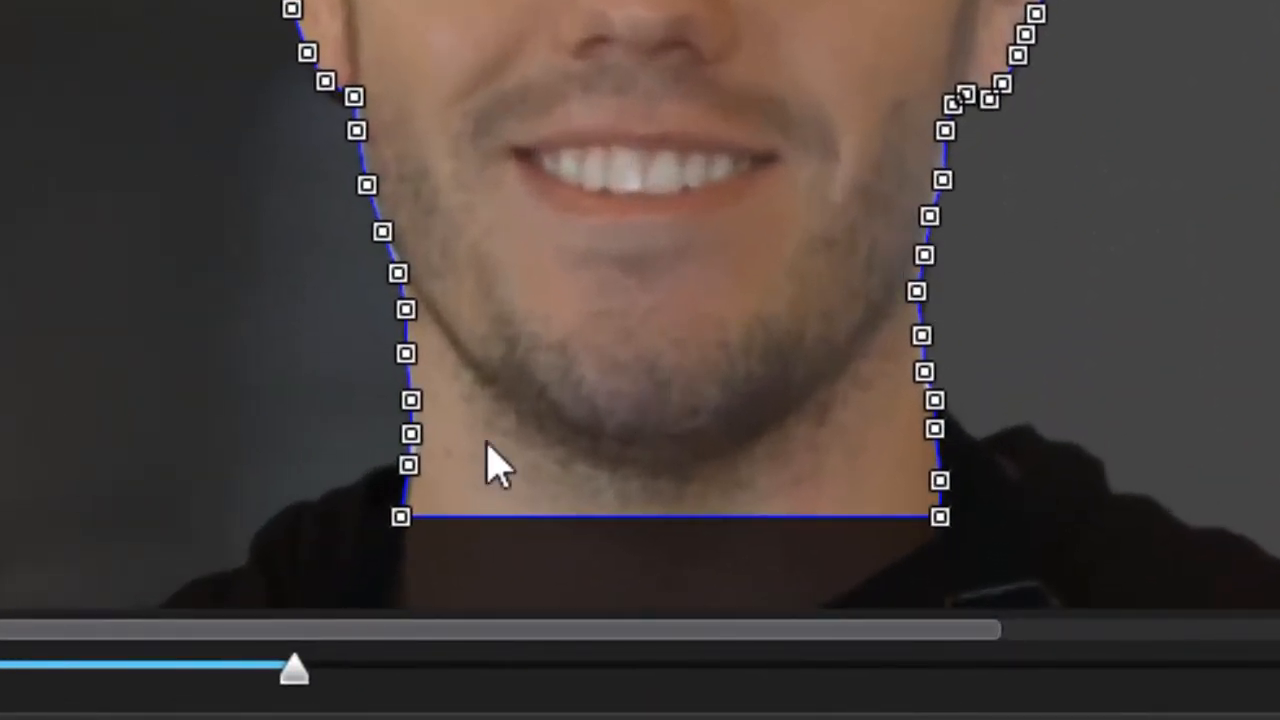
Step: Add three nodes along the mask's straight edge across the neck and lower them into a curve following the collar
{"action": "left_click", "coordinate": [517, 517]}
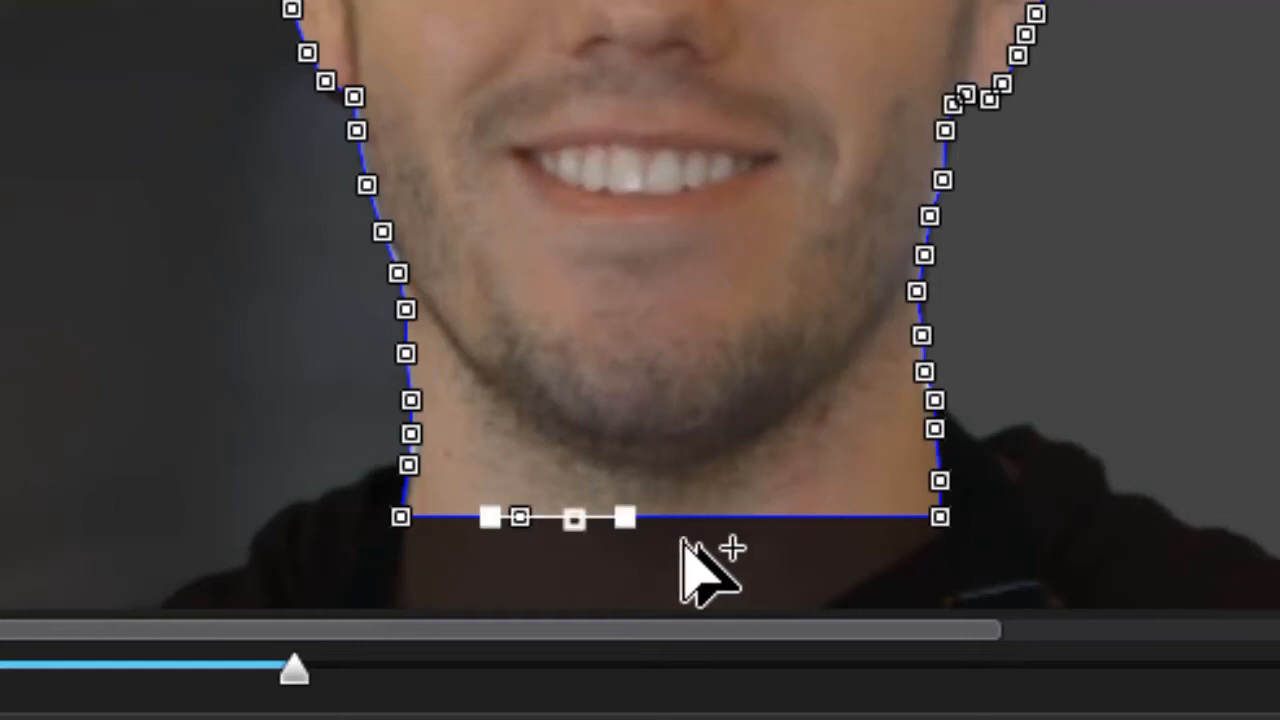
{"action": "left_click", "coordinate": [727, 517]}
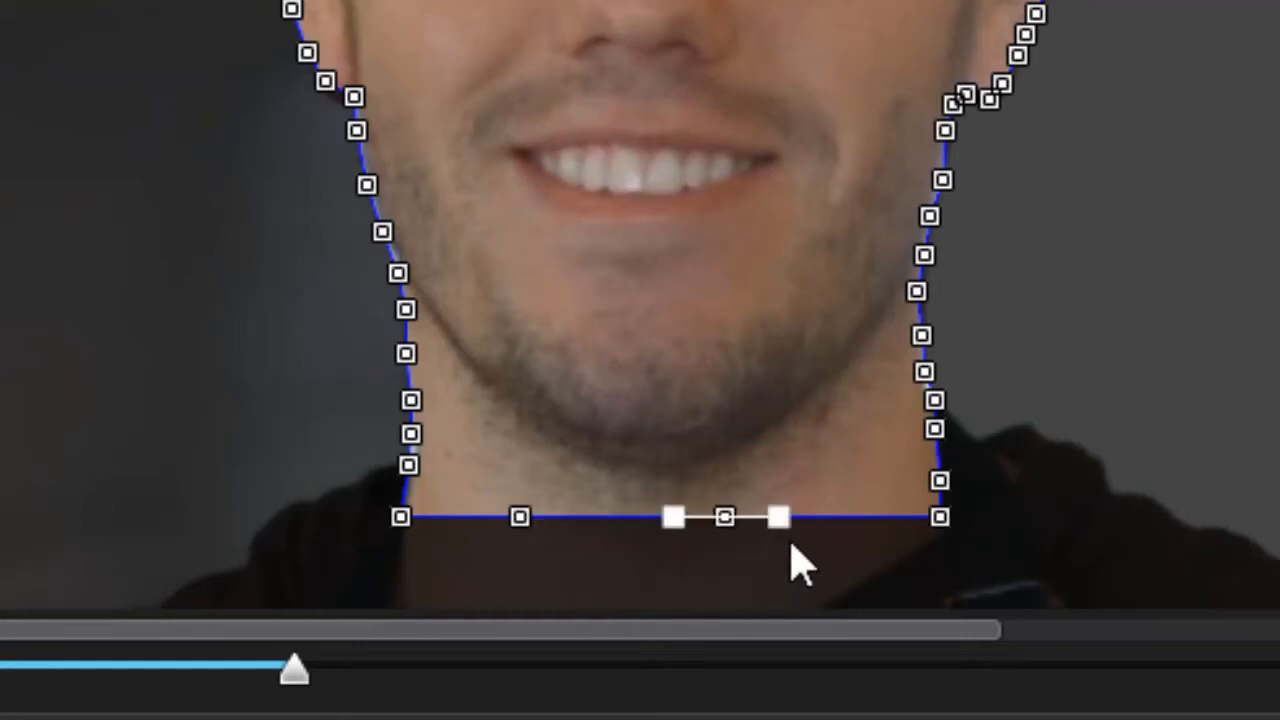
{"action": "left_click", "coordinate": [848, 517]}
{"action": "left_click_drag", "start_coordinate": [831, 512], "coordinate": [829, 571]}
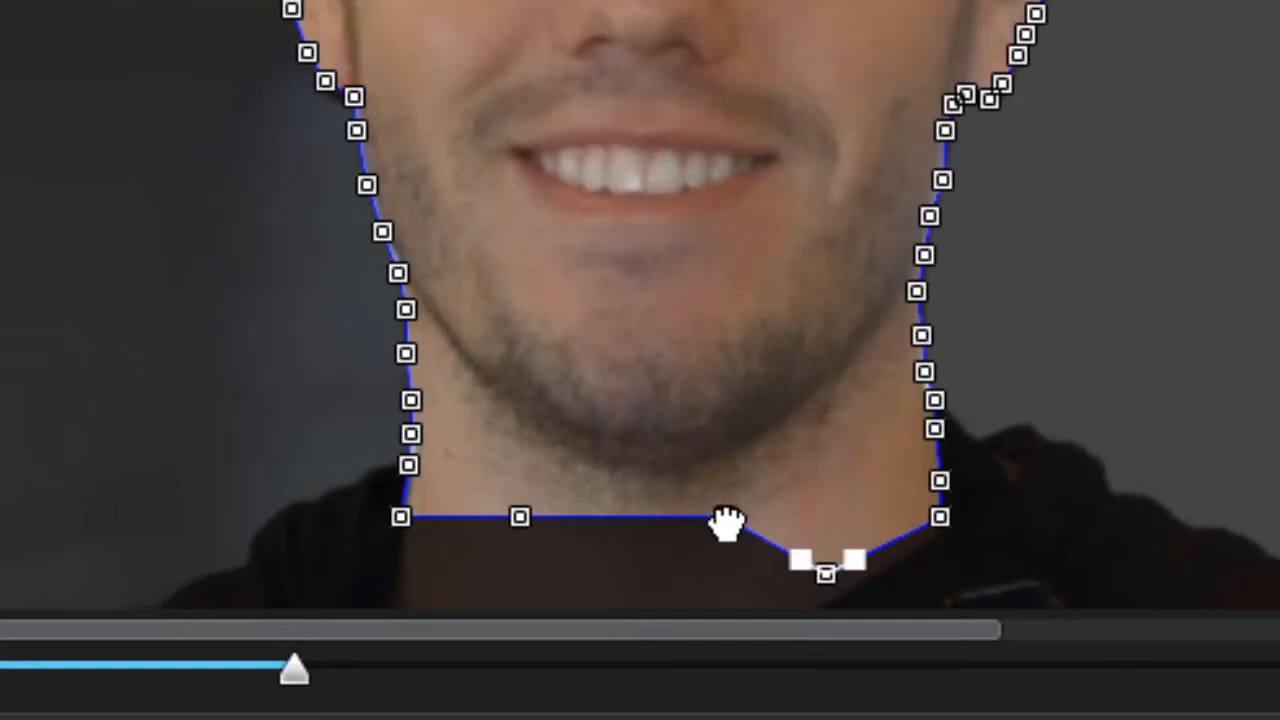
{"action": "left_click_drag", "start_coordinate": [726, 530], "coordinate": [704, 602]}
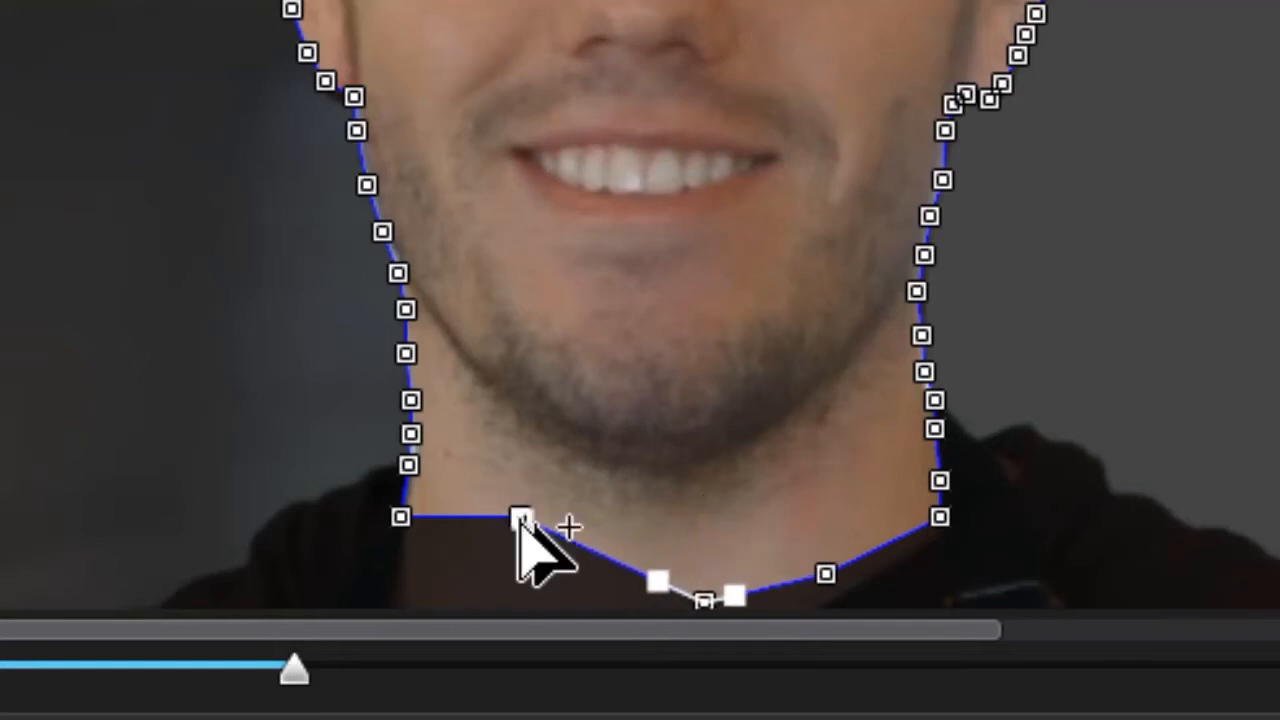
{"action": "left_click_drag", "start_coordinate": [517, 520], "coordinate": [494, 590]}
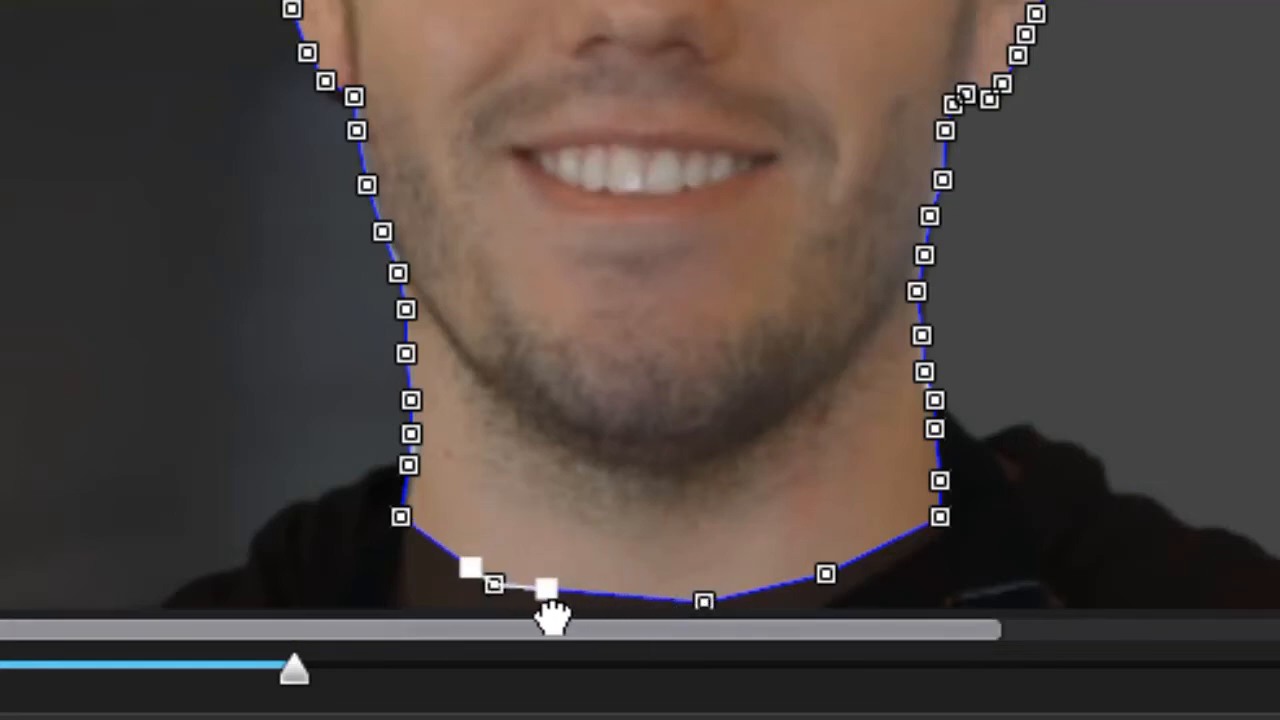
{"action": "left_click_drag", "start_coordinate": [543, 585], "coordinate": [583, 625]}
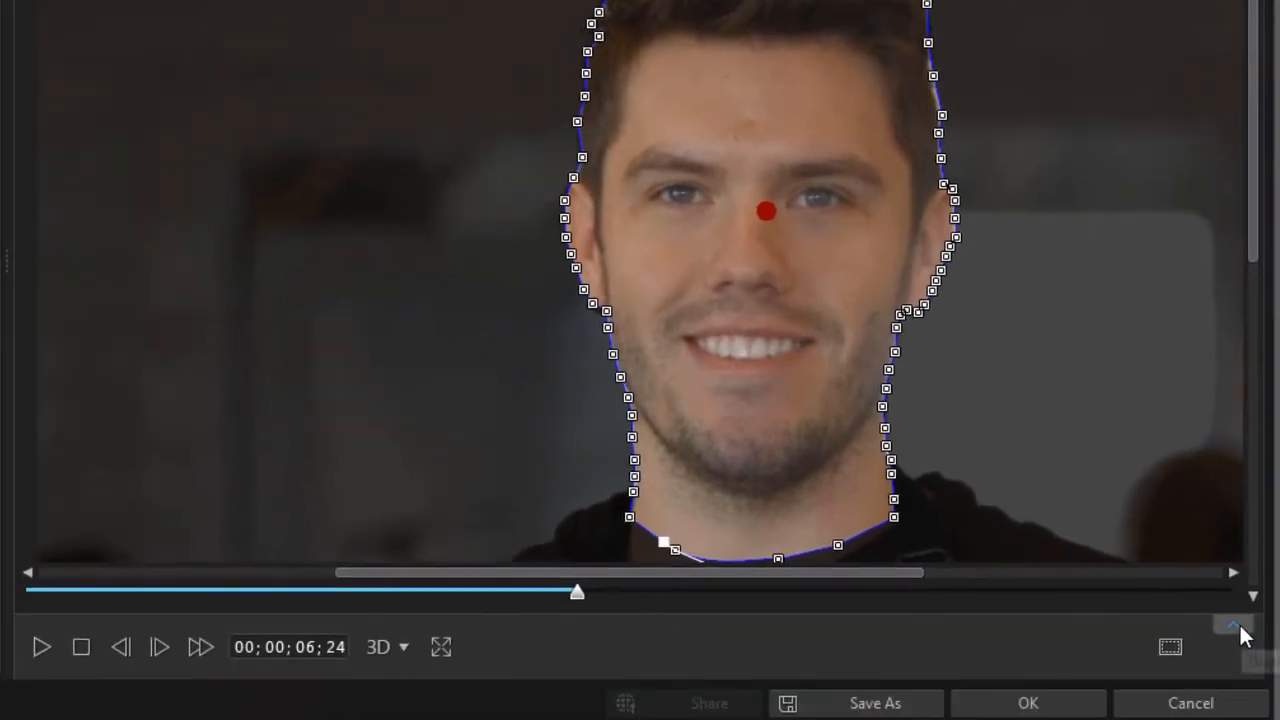
Step: Show the keyframe timeline, keyframe Mask1 lowered to match the face at 00;00;08;25, and keyframe it in place at 00;00;10;11
{"action": "left_click", "coordinate": [1236, 630]}
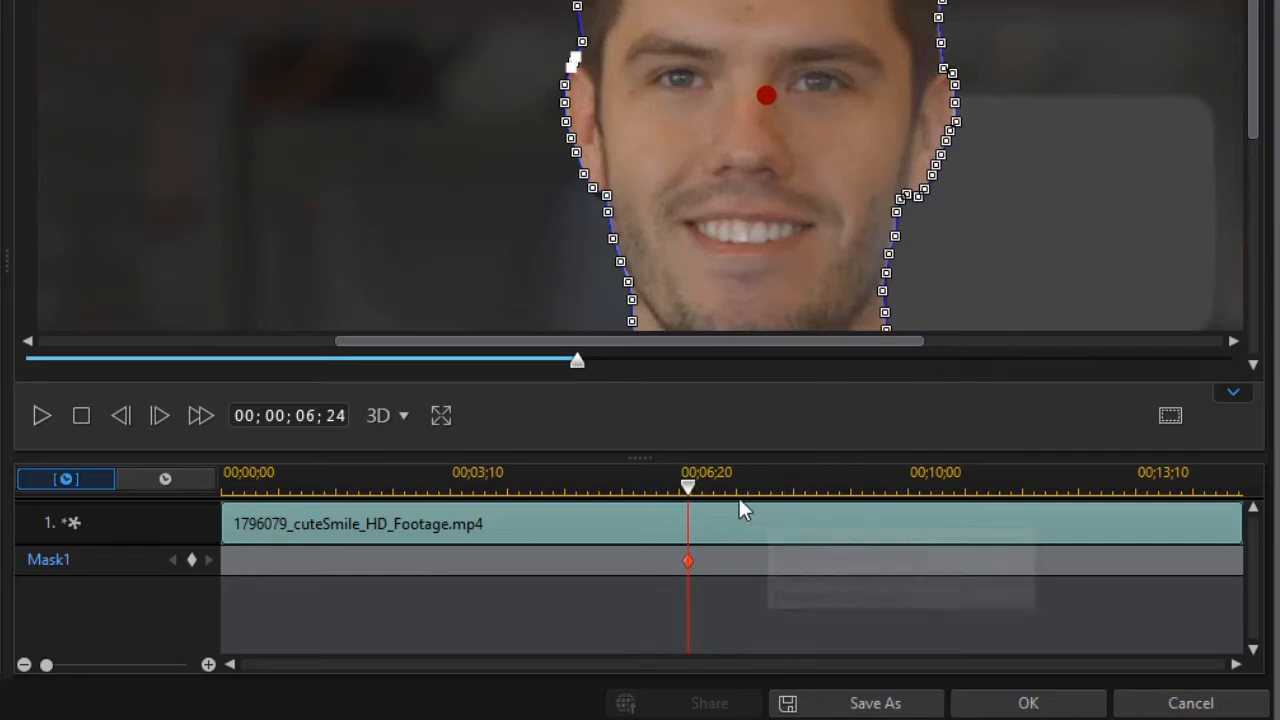
{"action": "left_click_drag", "start_coordinate": [688, 487], "coordinate": [826, 488]}
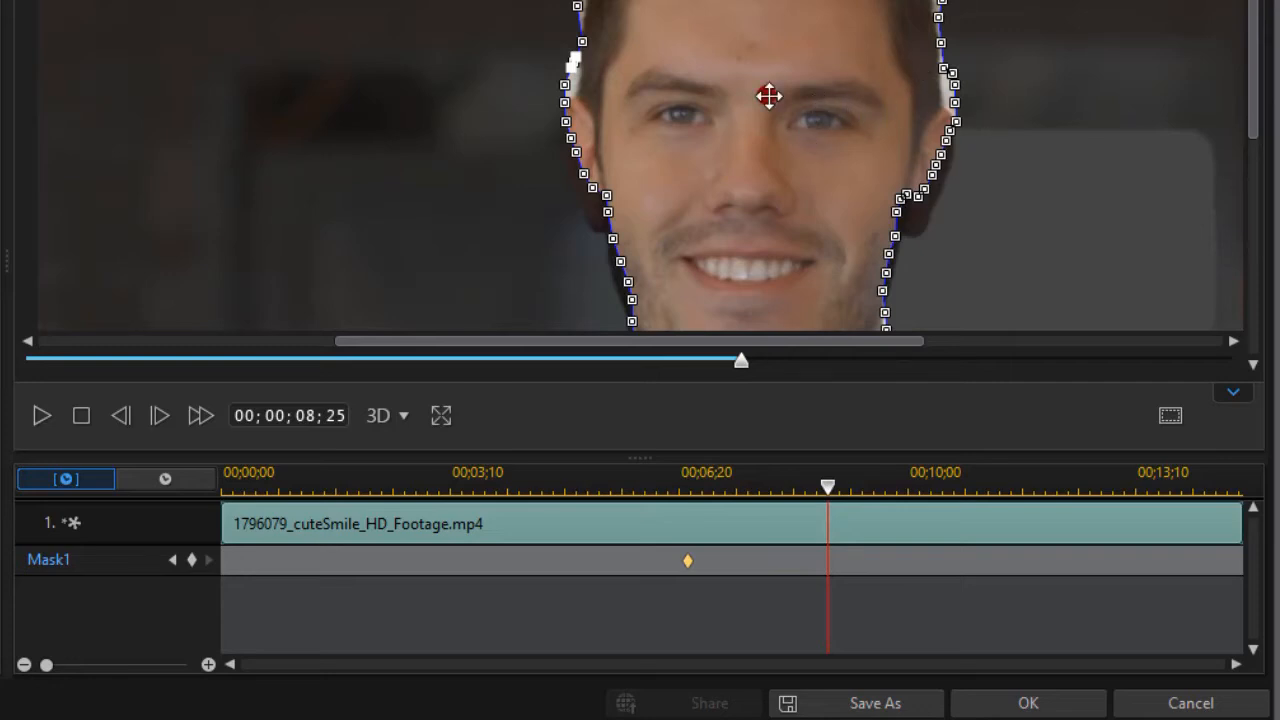
{"action": "left_click_drag", "start_coordinate": [768, 94], "coordinate": [769, 143]}
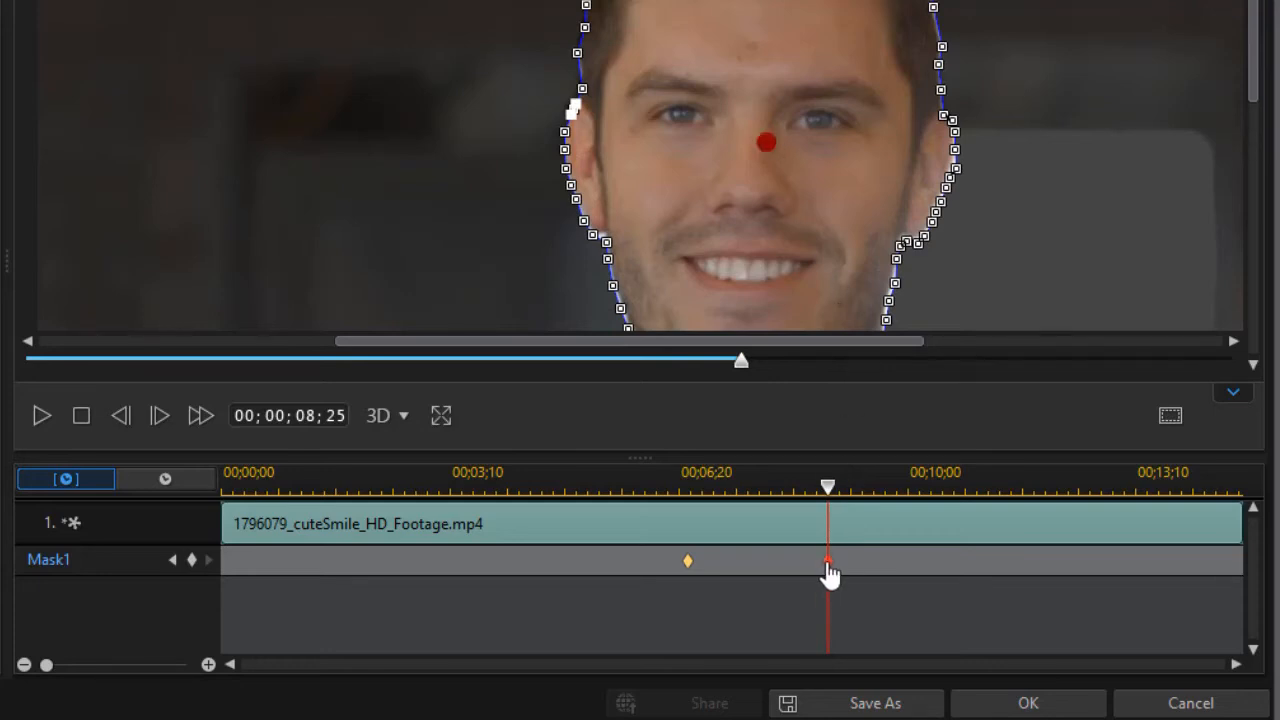
{"action": "left_click_drag", "start_coordinate": [838, 497], "coordinate": [942, 480]}
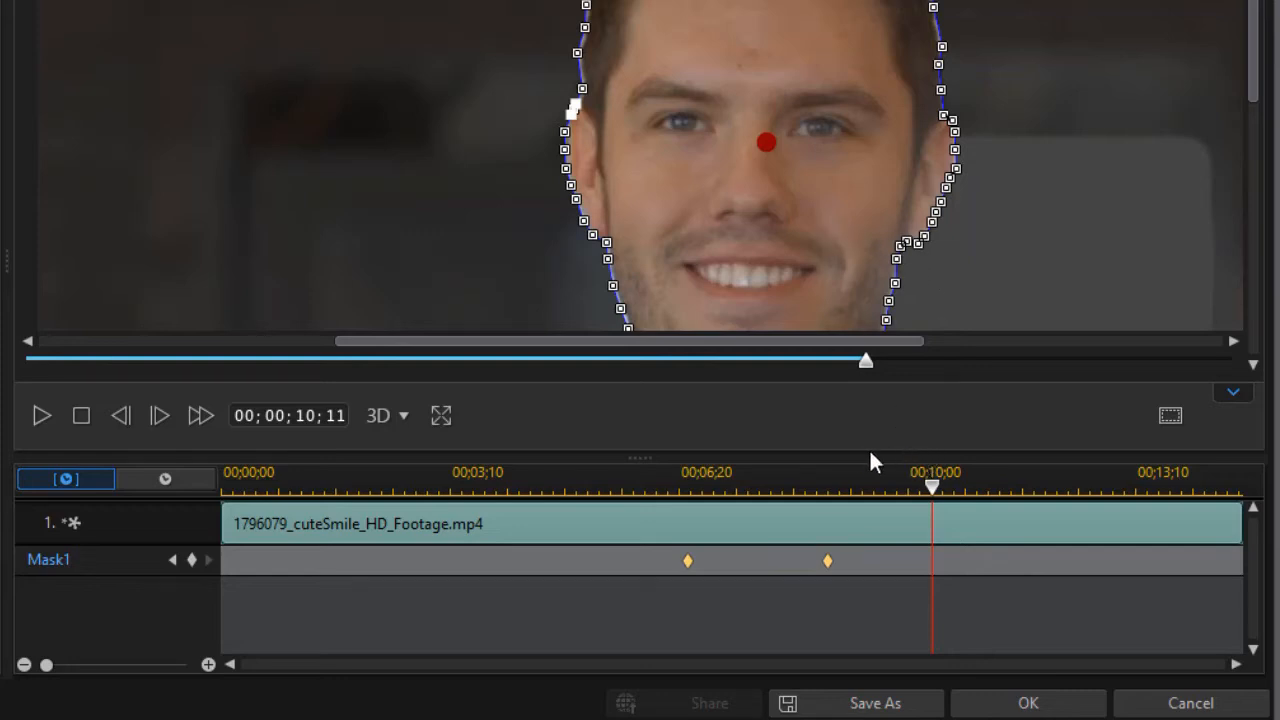
{"action": "left_click", "coordinate": [191, 560]}
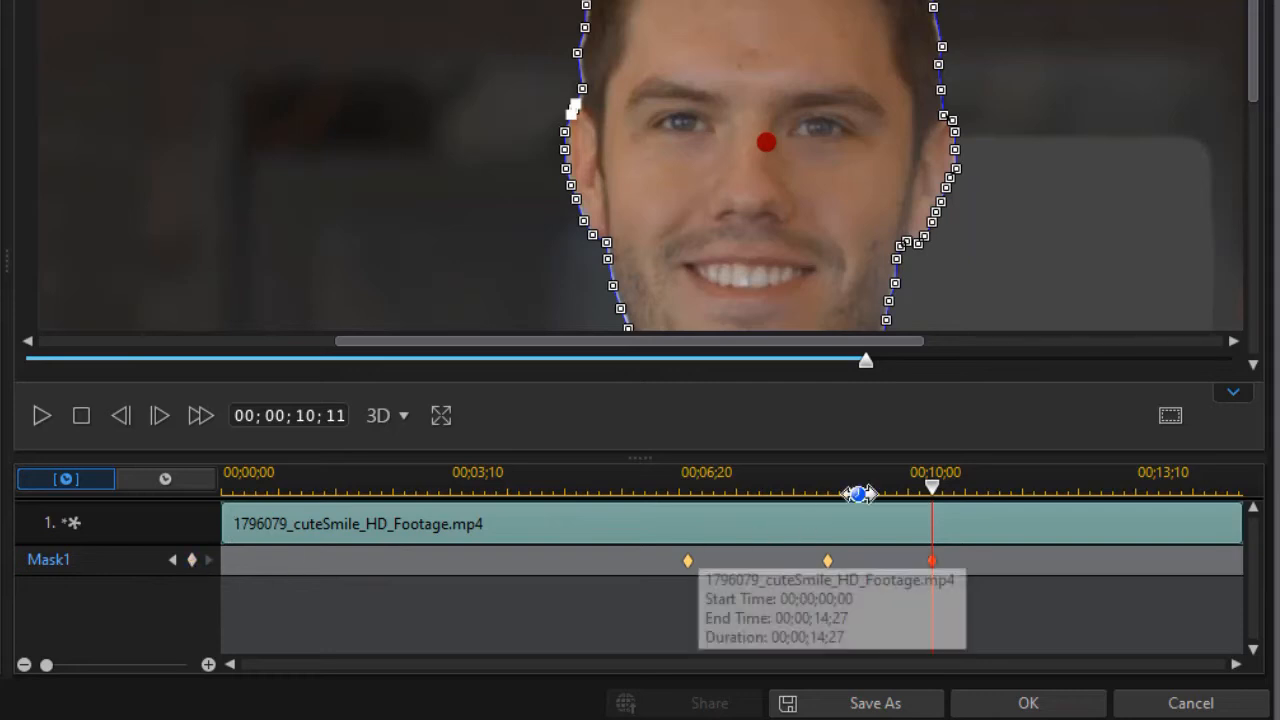
Step: Keyframe Mask1 to follow the head, shifting it slightly left at 00;00;12;20 and slightly right and up at 00;00;13;24
{"action": "left_click_drag", "start_coordinate": [943, 491], "coordinate": [1089, 507]}
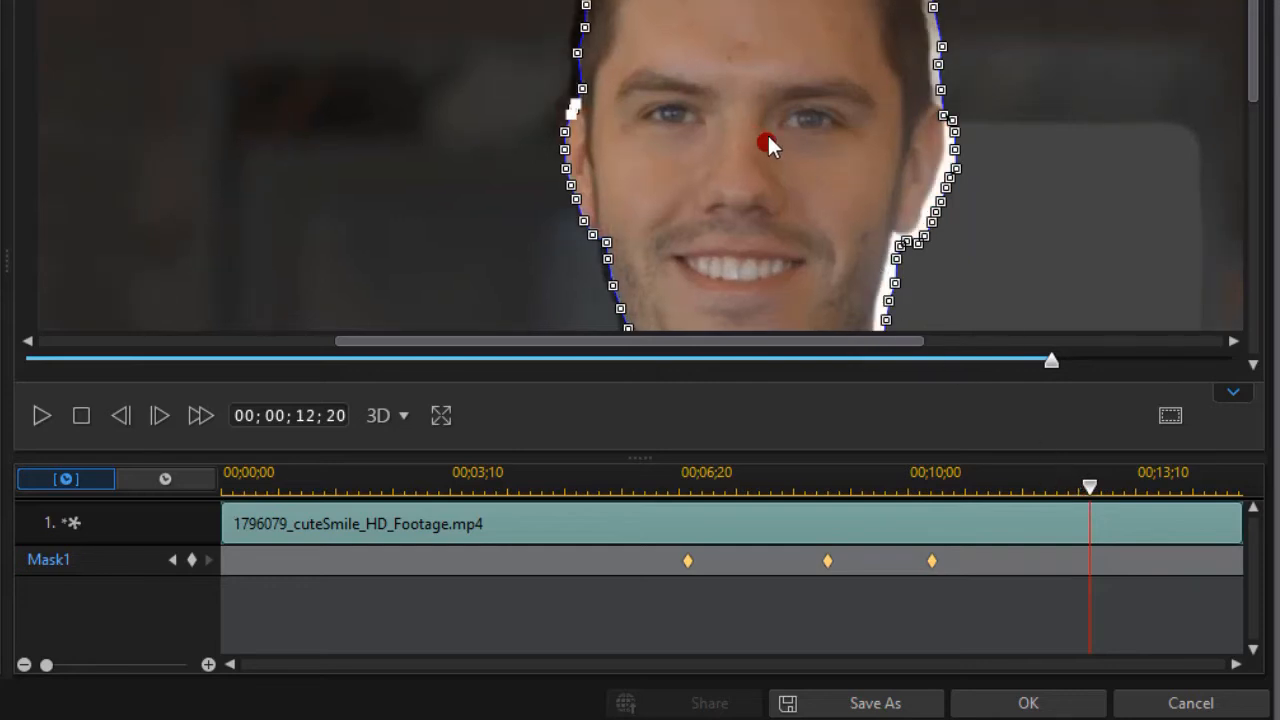
{"action": "left_click_drag", "start_coordinate": [765, 140], "coordinate": [754, 137]}
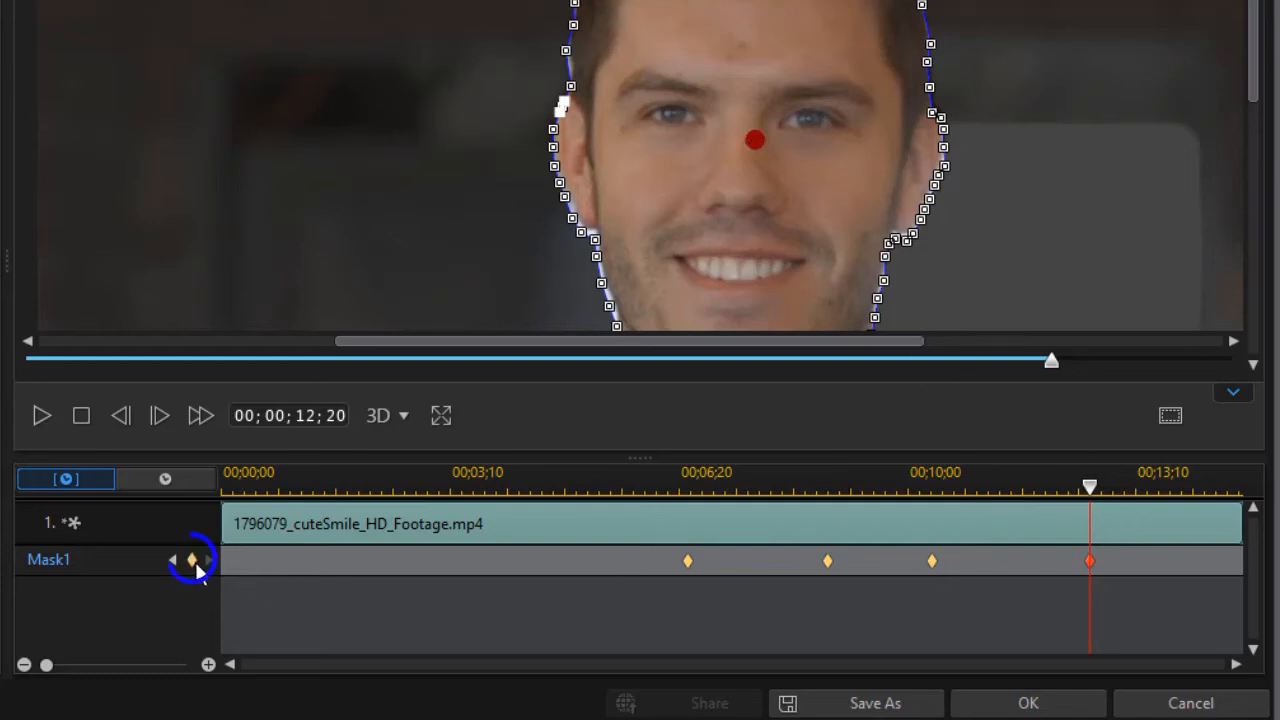
{"action": "left_click_drag", "start_coordinate": [1094, 486], "coordinate": [1164, 484]}
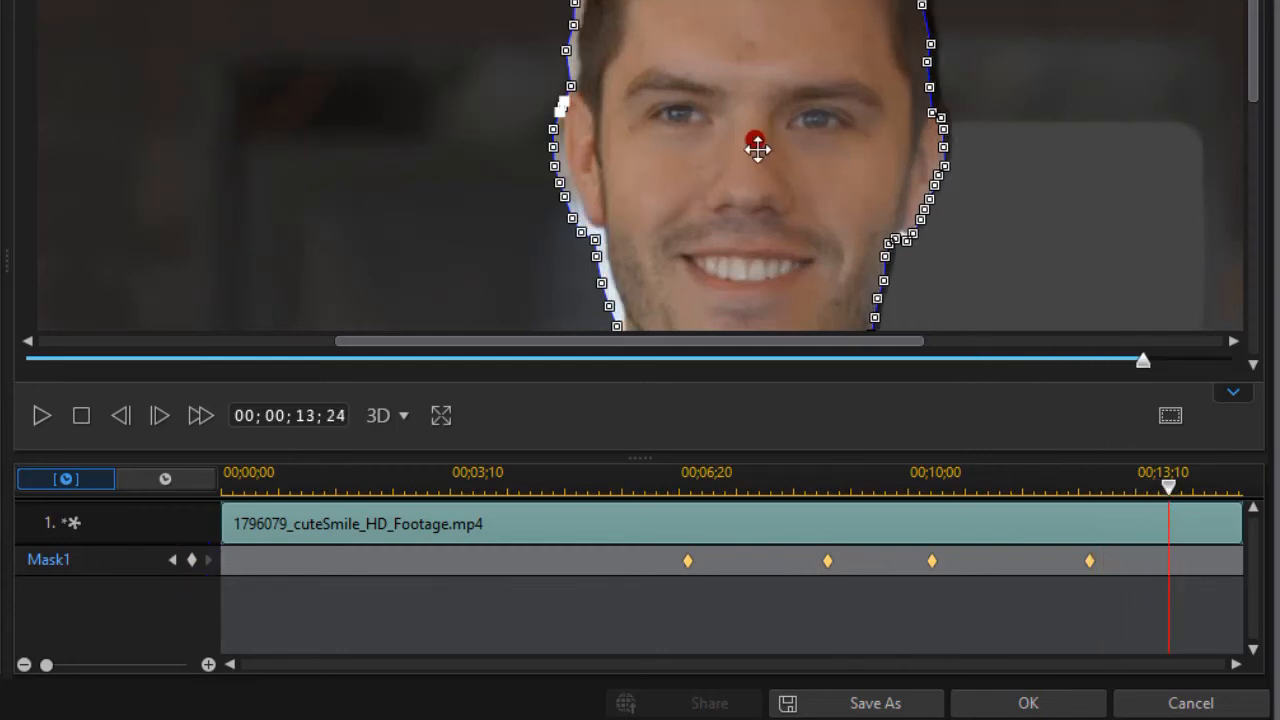
{"action": "left_click_drag", "start_coordinate": [757, 148], "coordinate": [766, 133]}
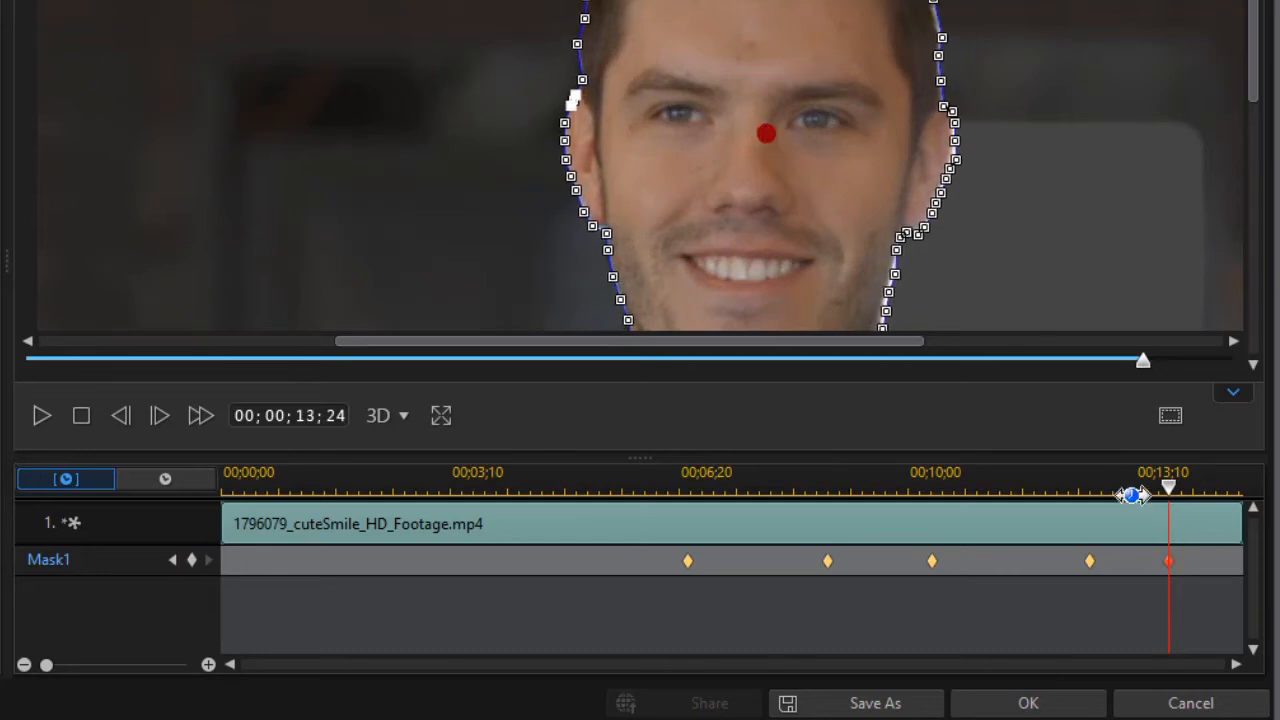
Step: Keyframe Mask1 to follow the head, shifting it right at 00;00;14;27 and slightly down at 00;00;11;10
{"action": "left_click_drag", "start_coordinate": [1170, 486], "coordinate": [1236, 460]}
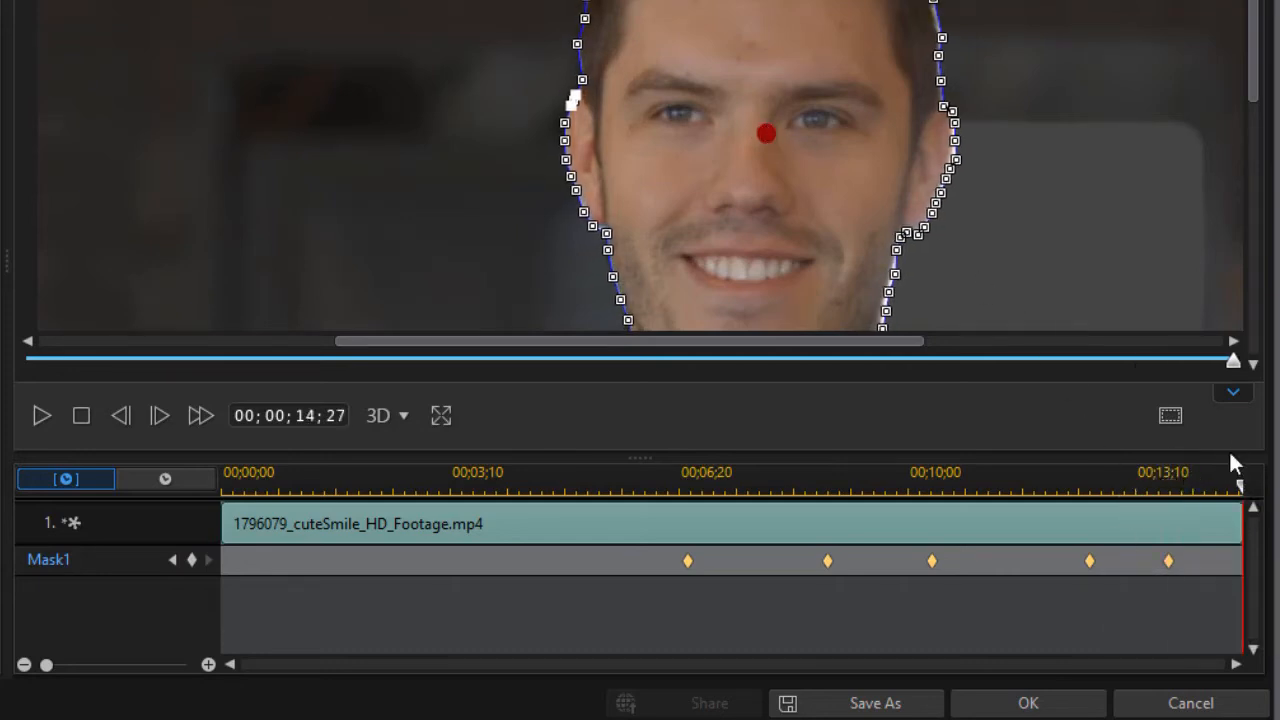
{"action": "mouse_move", "coordinate": [766, 134]}
{"action": "left_mouse_down"}
{"action": "mouse_move", "coordinate": [740, 131]}
{"action": "mouse_move", "coordinate": [803, 134]}
{"action": "mouse_move", "coordinate": [791, 133]}
{"action": "left_mouse_up"}
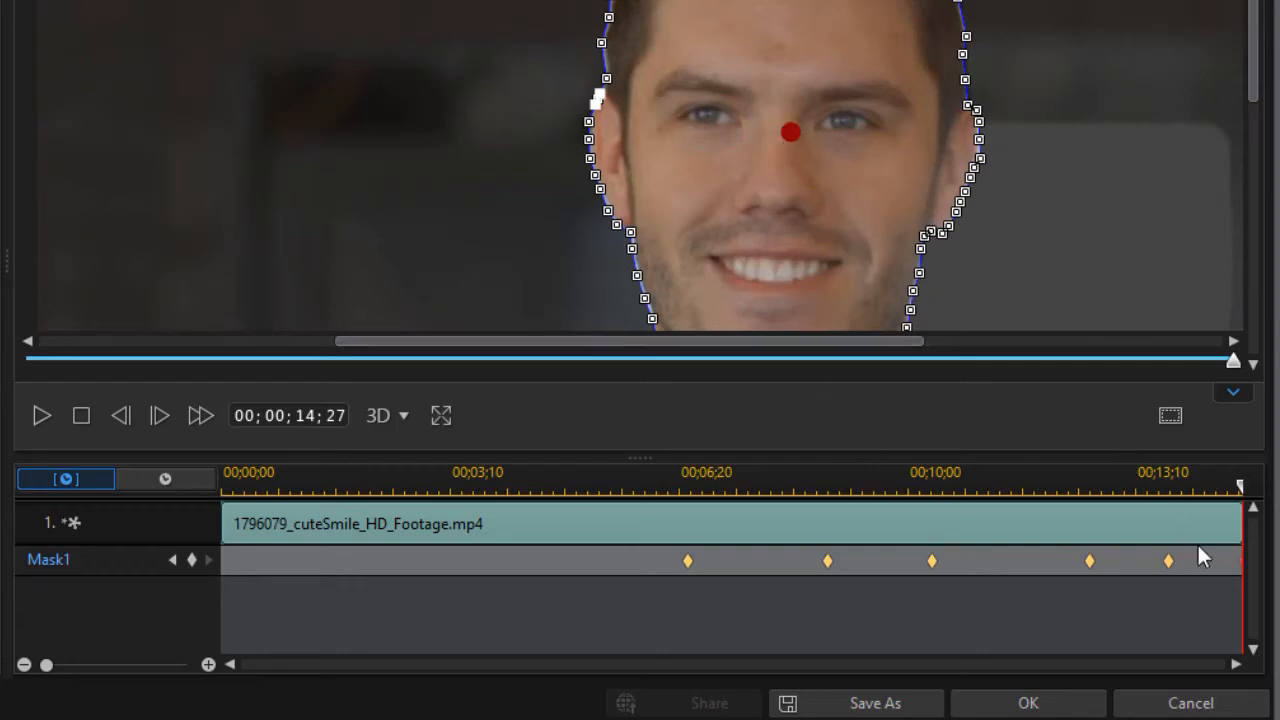
{"action": "left_click", "coordinate": [1000, 479]}
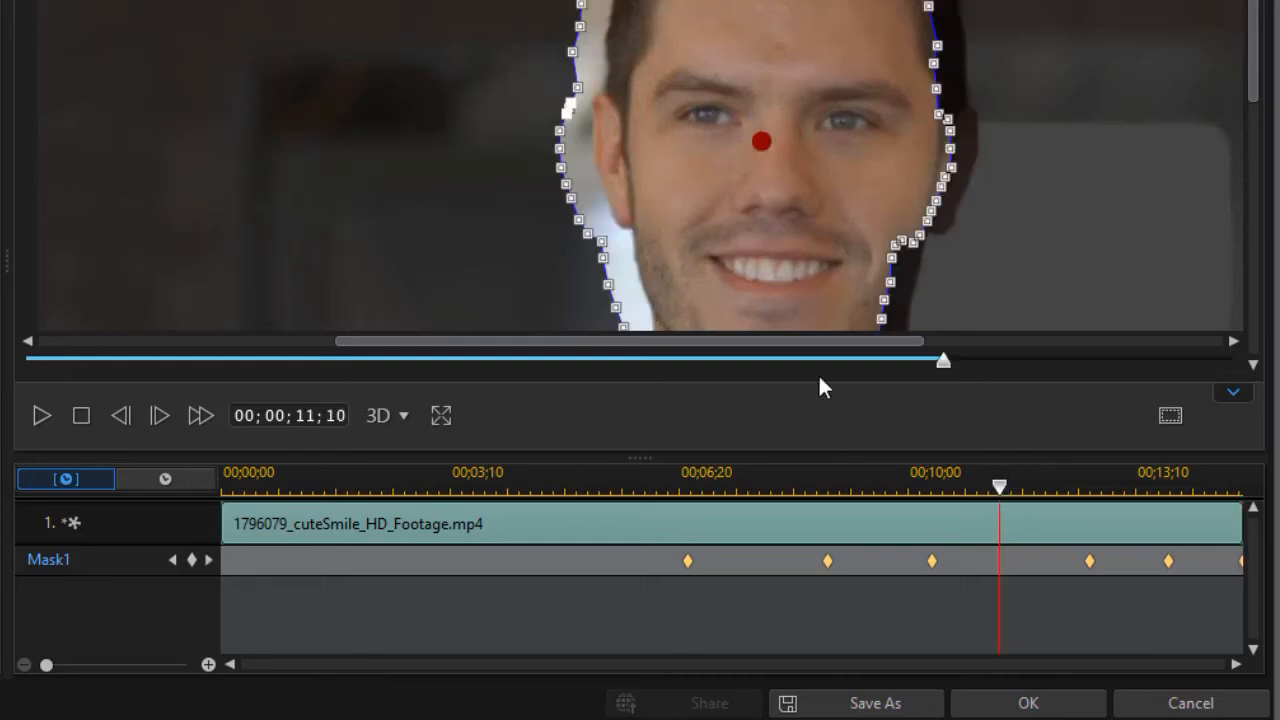
{"action": "mouse_move", "coordinate": [761, 143]}
{"action": "left_mouse_down"}
{"action": "mouse_move", "coordinate": [743, 137]}
{"action": "mouse_move", "coordinate": [763, 146]}
{"action": "left_mouse_up"}
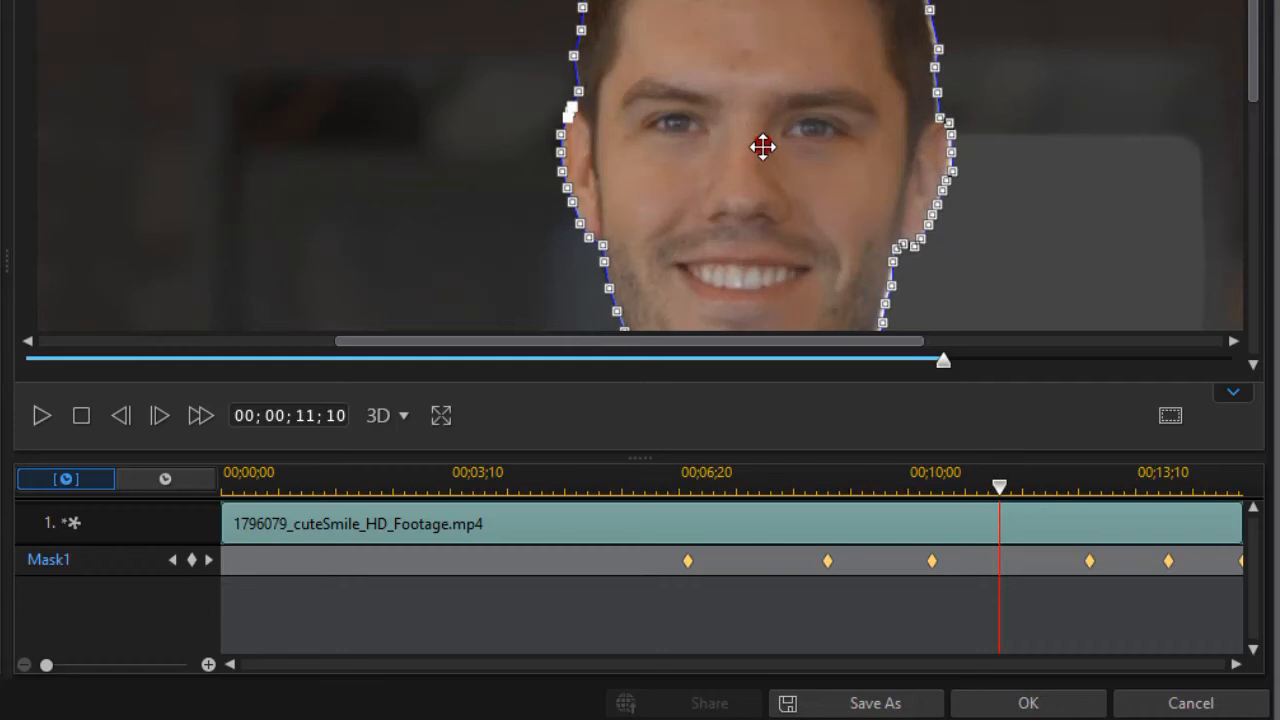
{"action": "left_click_drag", "start_coordinate": [763, 147], "coordinate": [763, 147]}
Step: Keyframe Mask1 slightly left and down to fit the face at 00;00;07;19, and accept the mask
{"action": "left_click", "coordinate": [745, 486]}
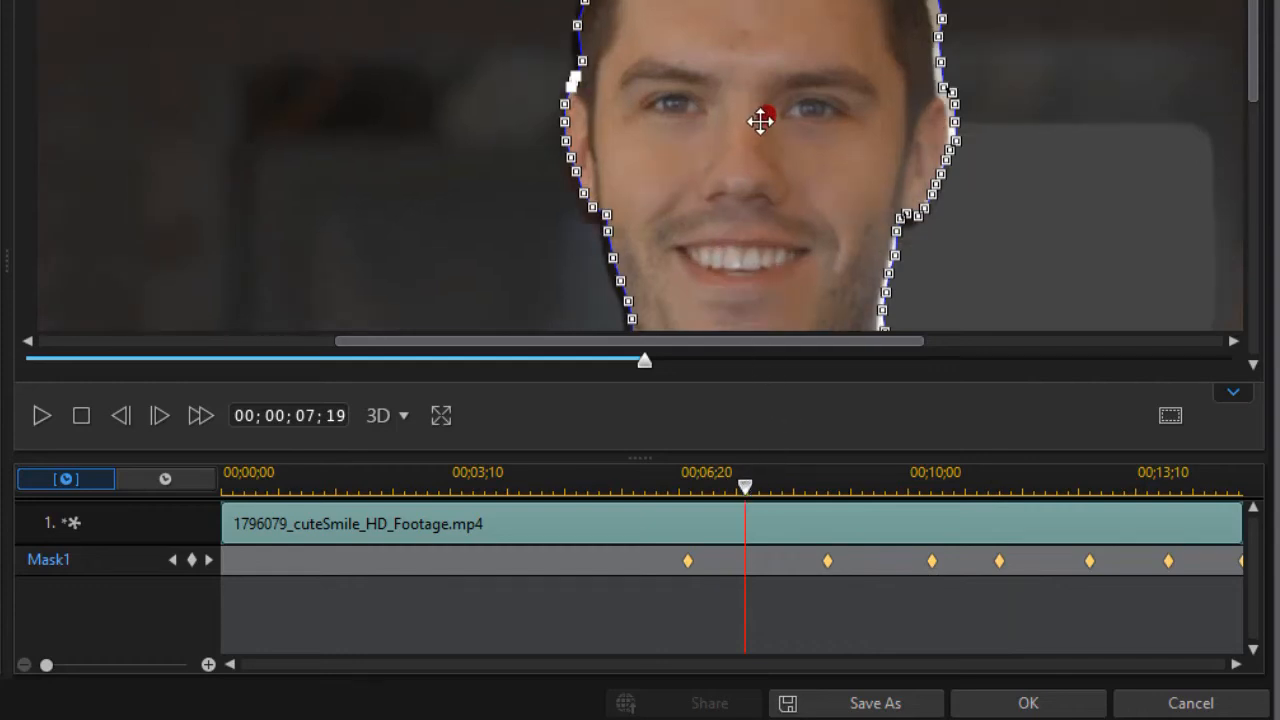
{"action": "left_click_drag", "start_coordinate": [763, 115], "coordinate": [761, 117]}
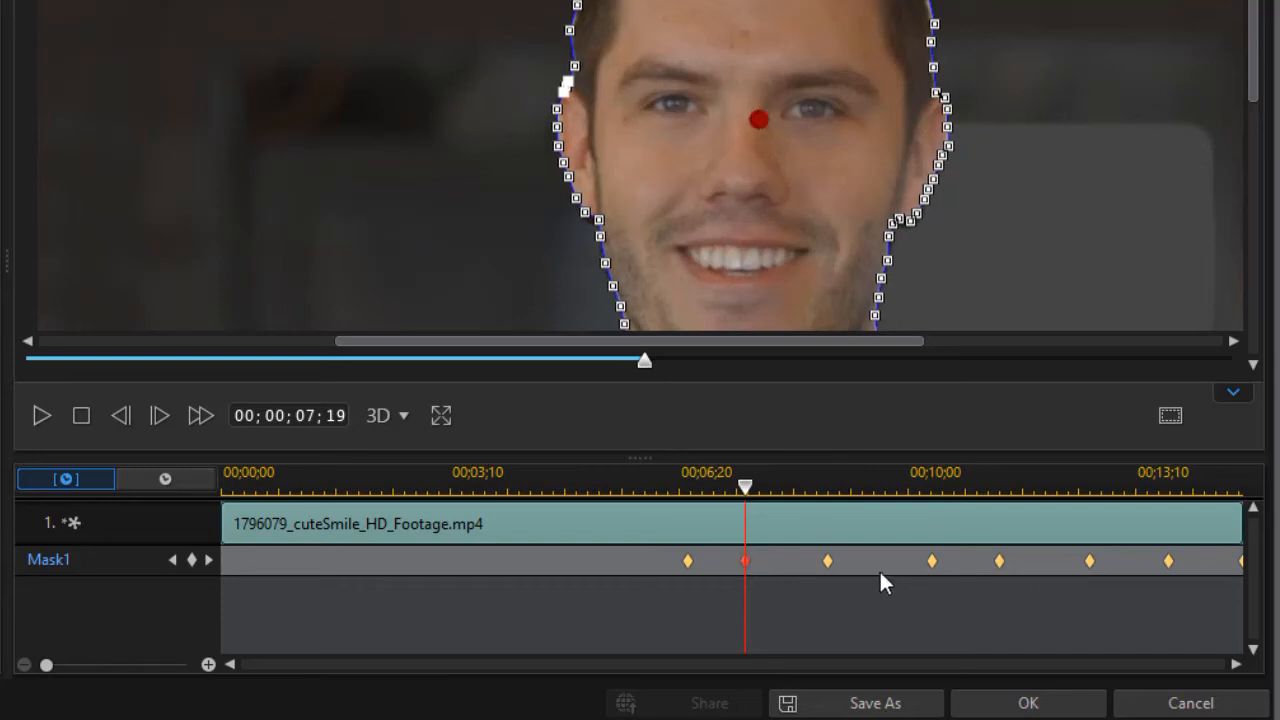
{"action": "left_click", "coordinate": [1028, 703]}
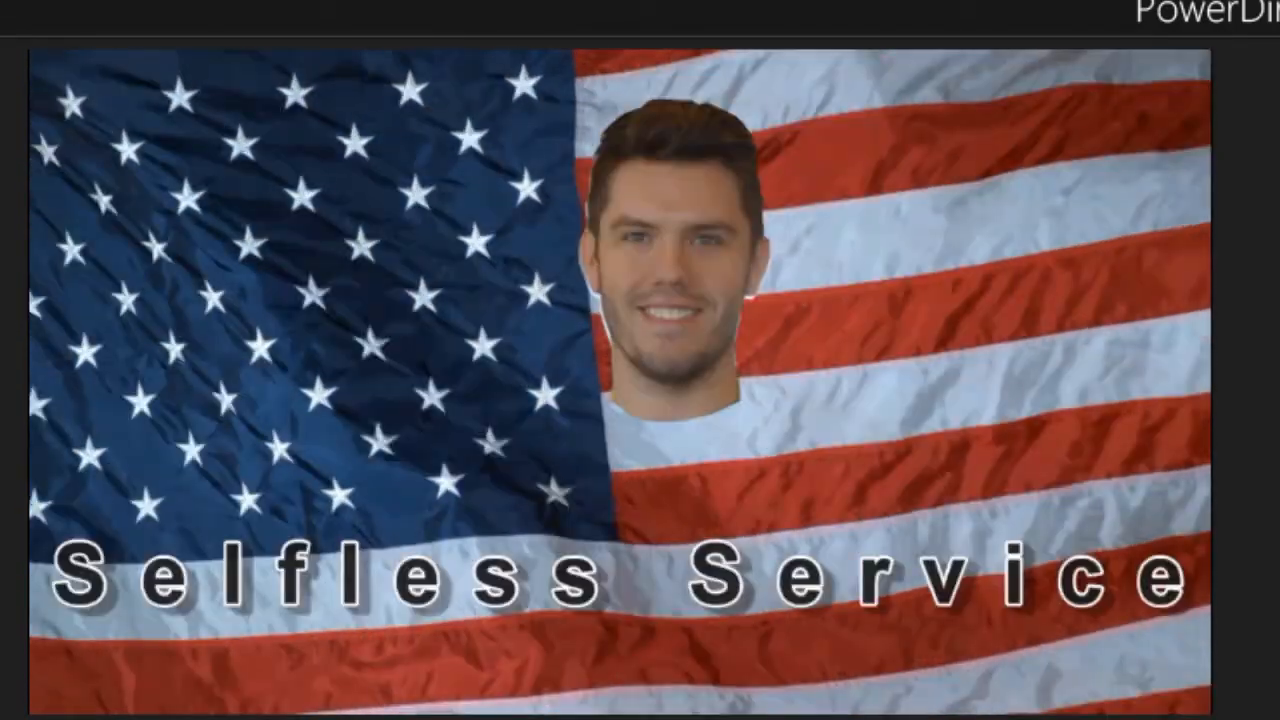
Step: Play back the composite to review the soft-edged head mask over the flag footage
{"action": "left_click", "coordinate": [440, 711]}
{"action": "left_click", "coordinate": [98, 639]}
{"action": "left_click", "coordinate": [246, 624]}
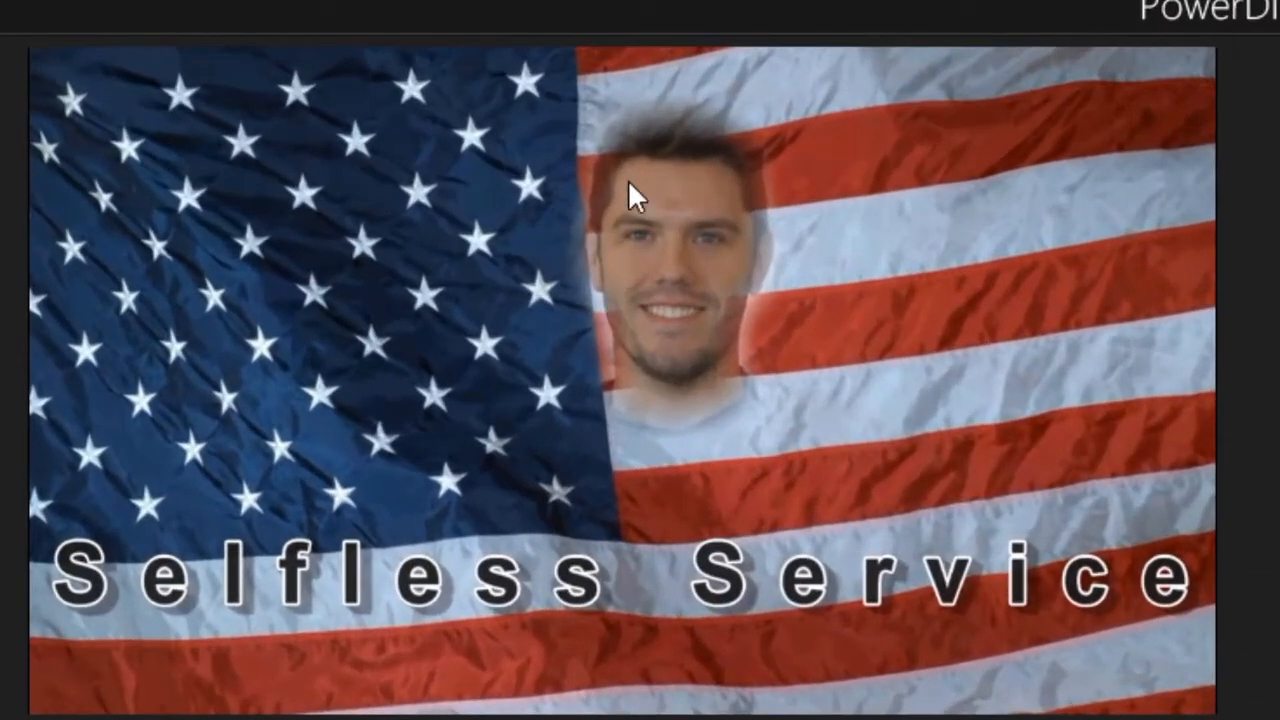
{"action": "left_click", "coordinate": [628, 179]}
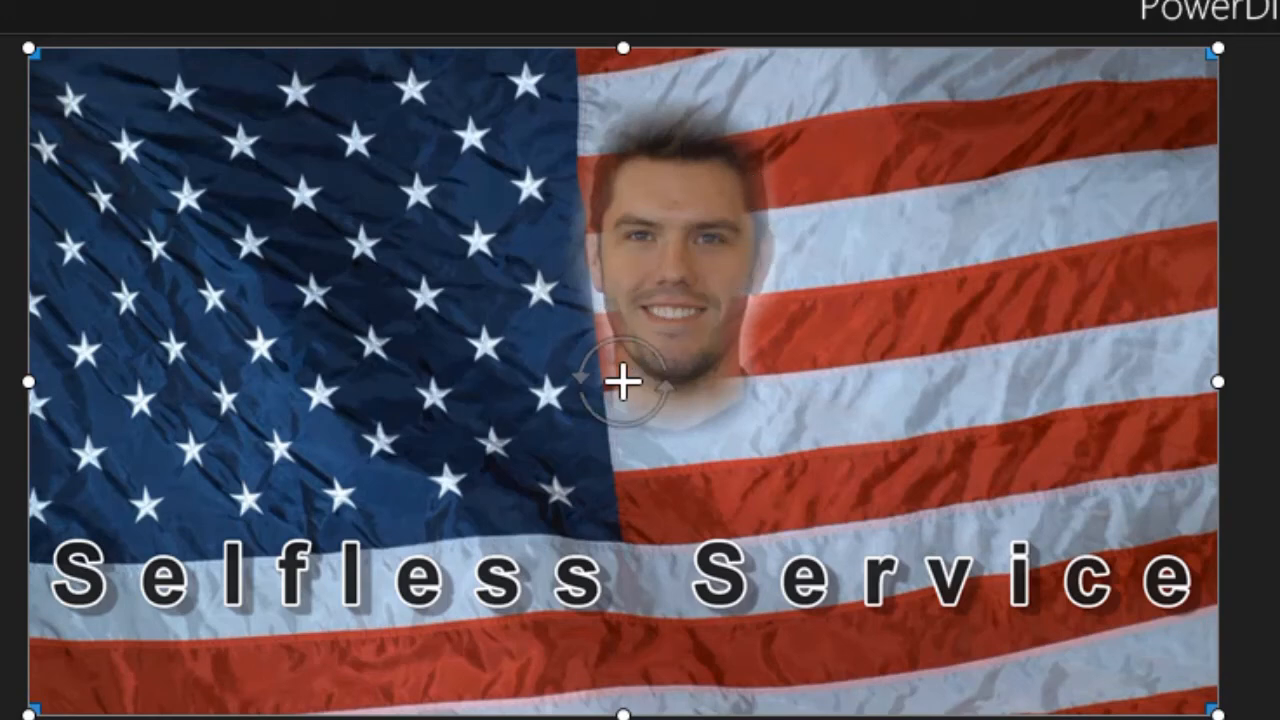
{"action": "key", "text": "space"}
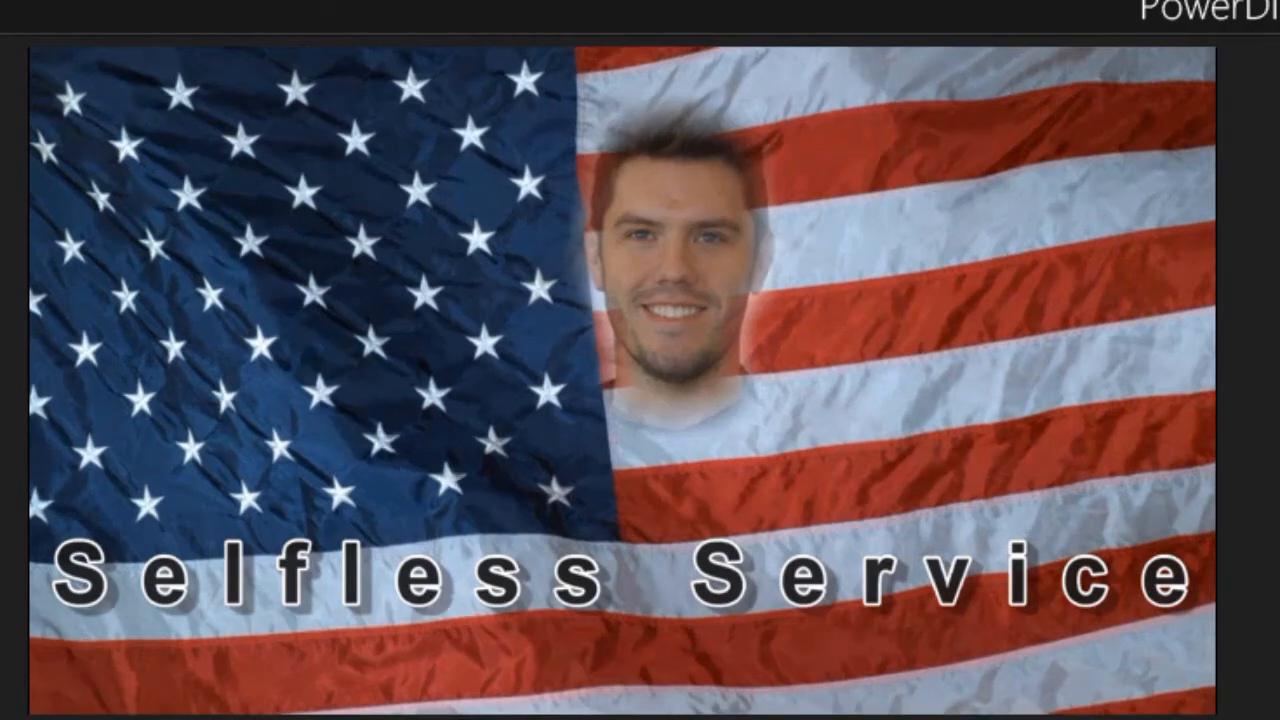